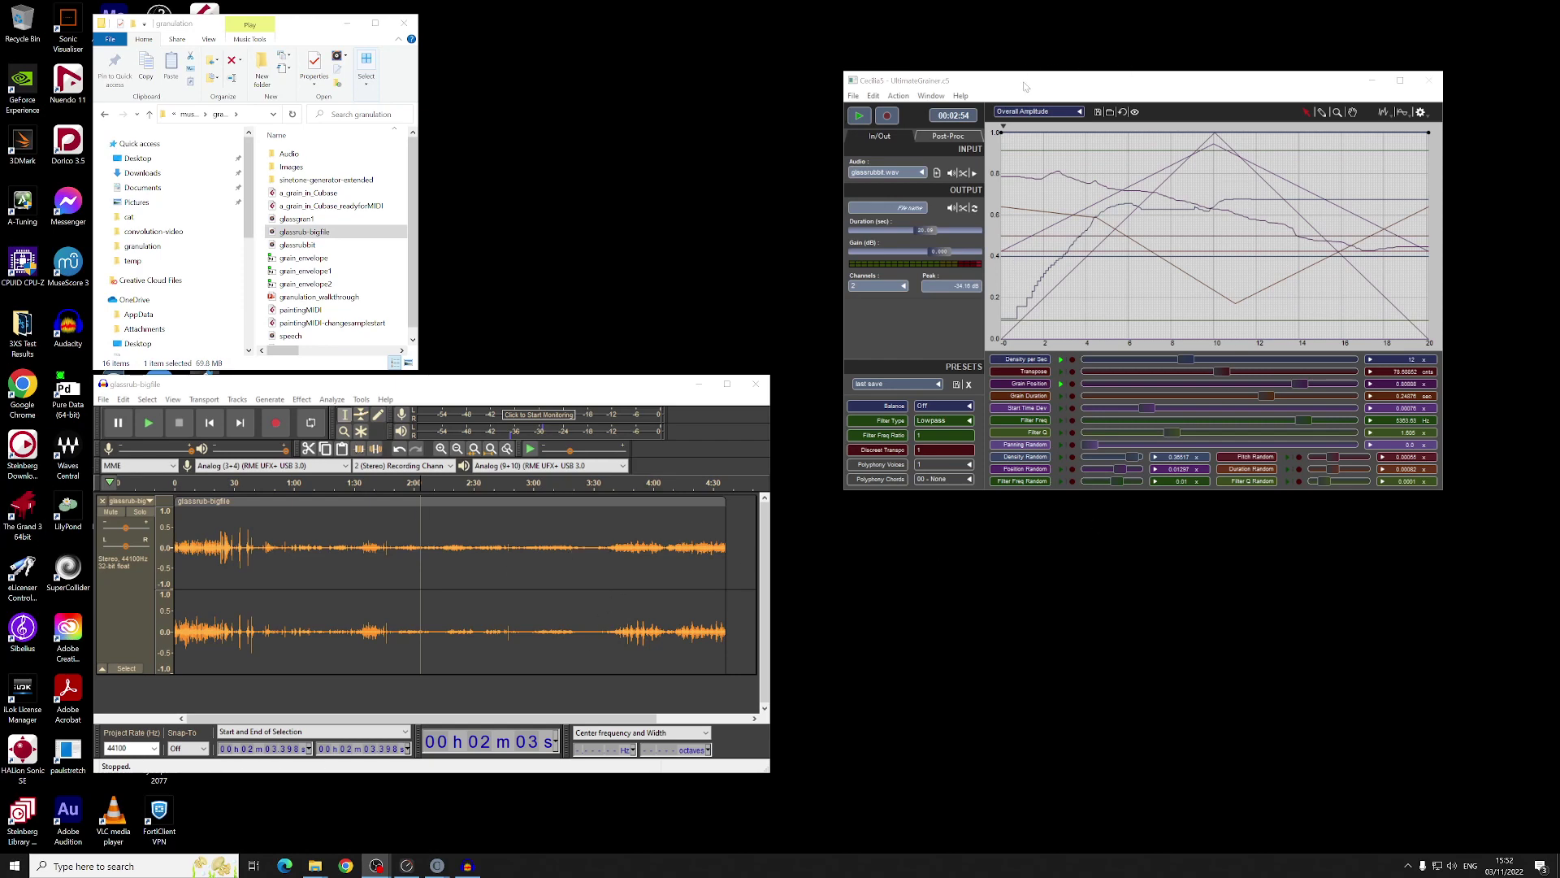
Step: Move the Cecilia 5 UltimateGrainer window slightly lower and to the left beside Audacity
drag(1026, 87, 977, 115)
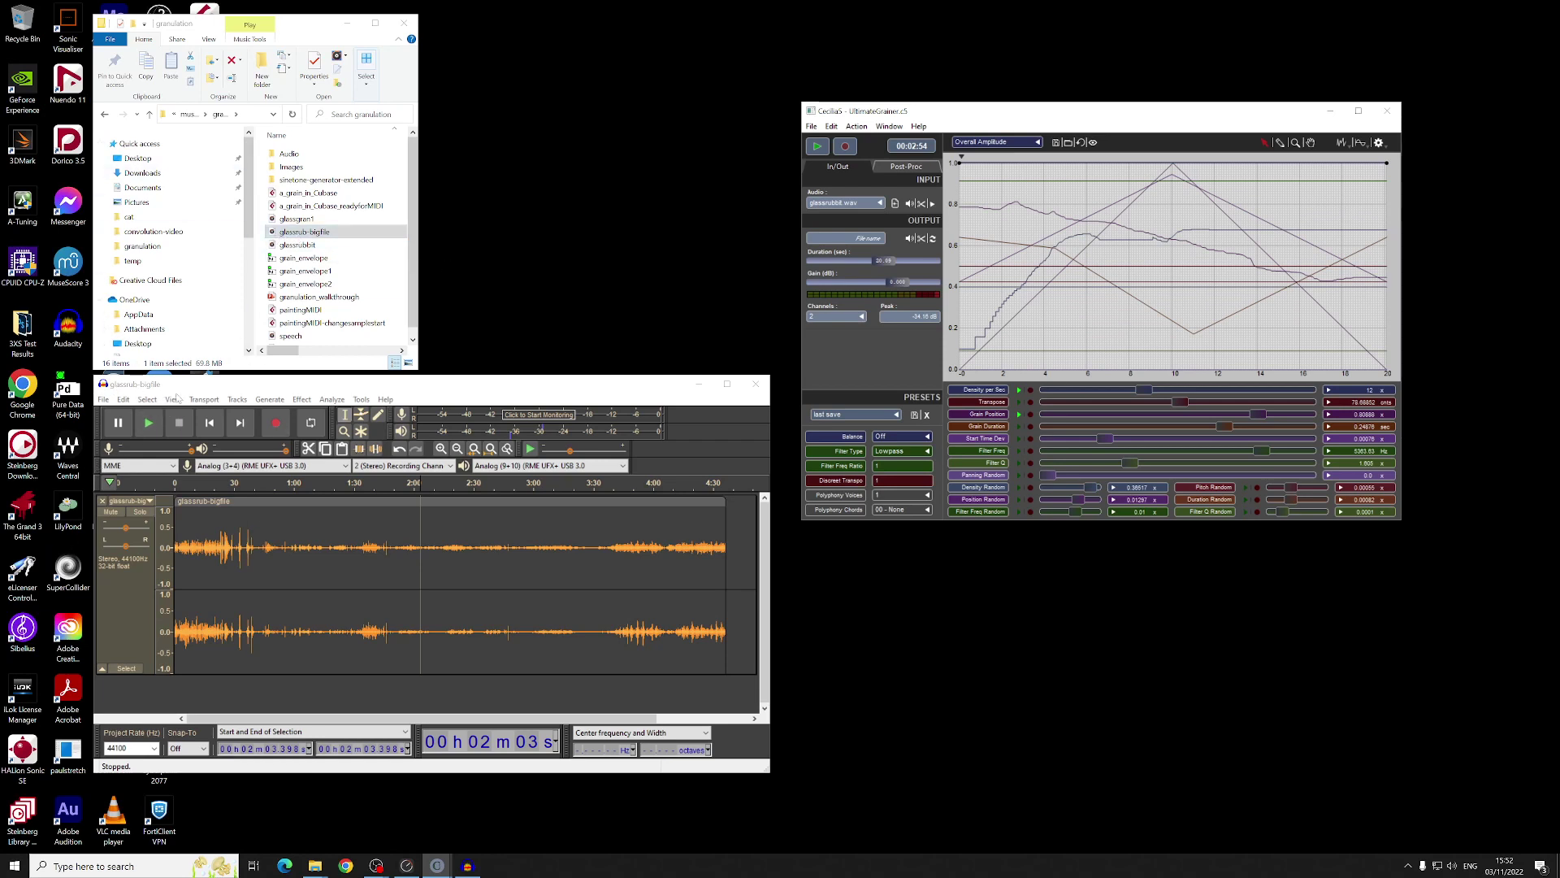
Step: Audition the glassrub-bigfile recording from about 0:07, 1:06 and 1:43
click(406, 383)
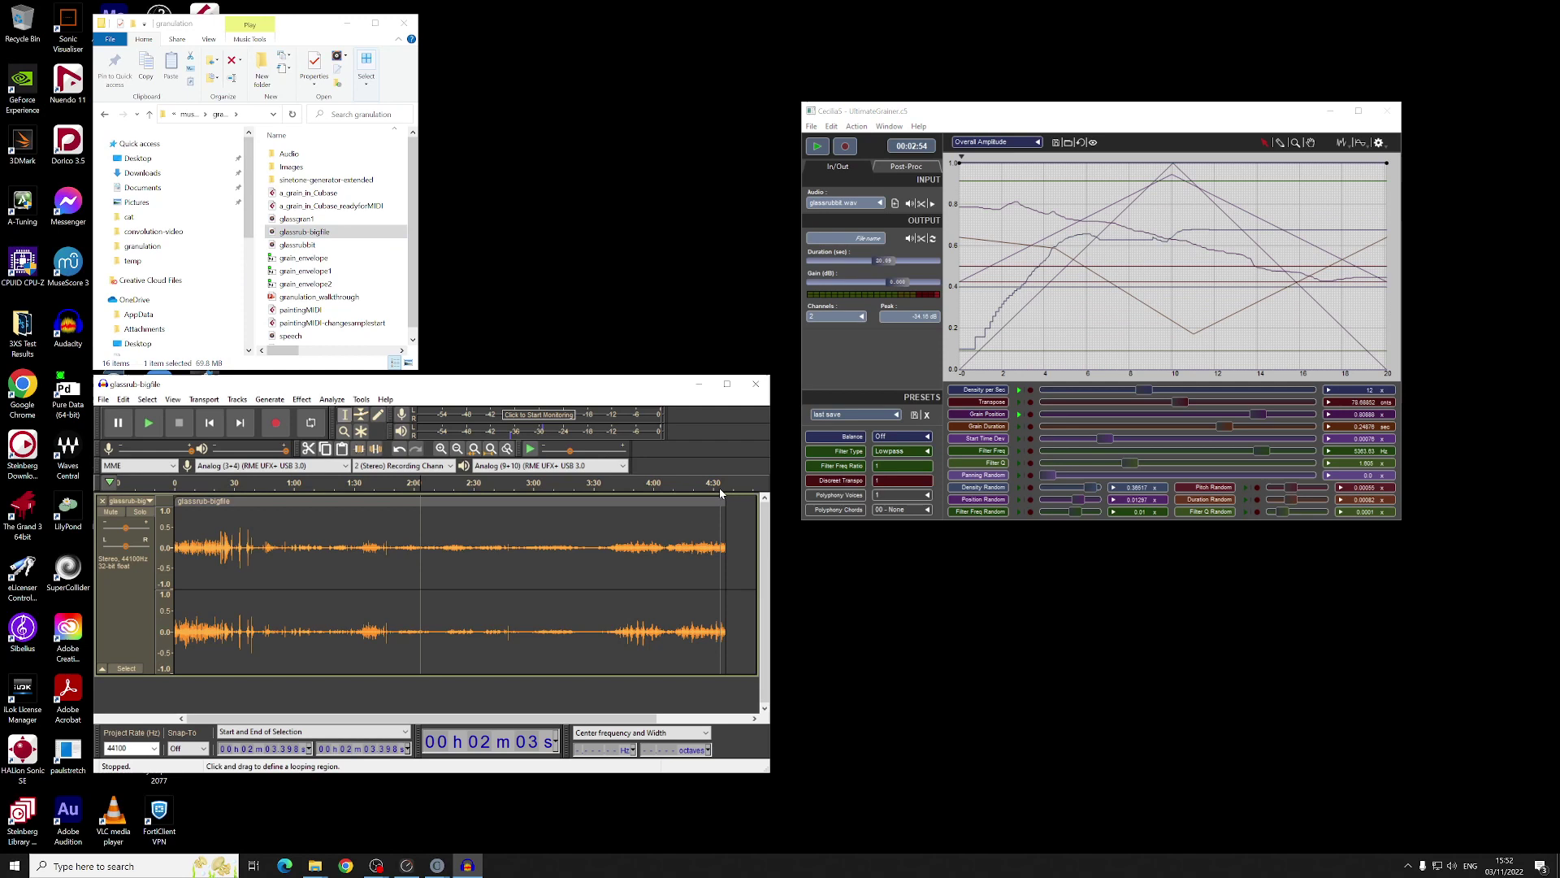
click(188, 550)
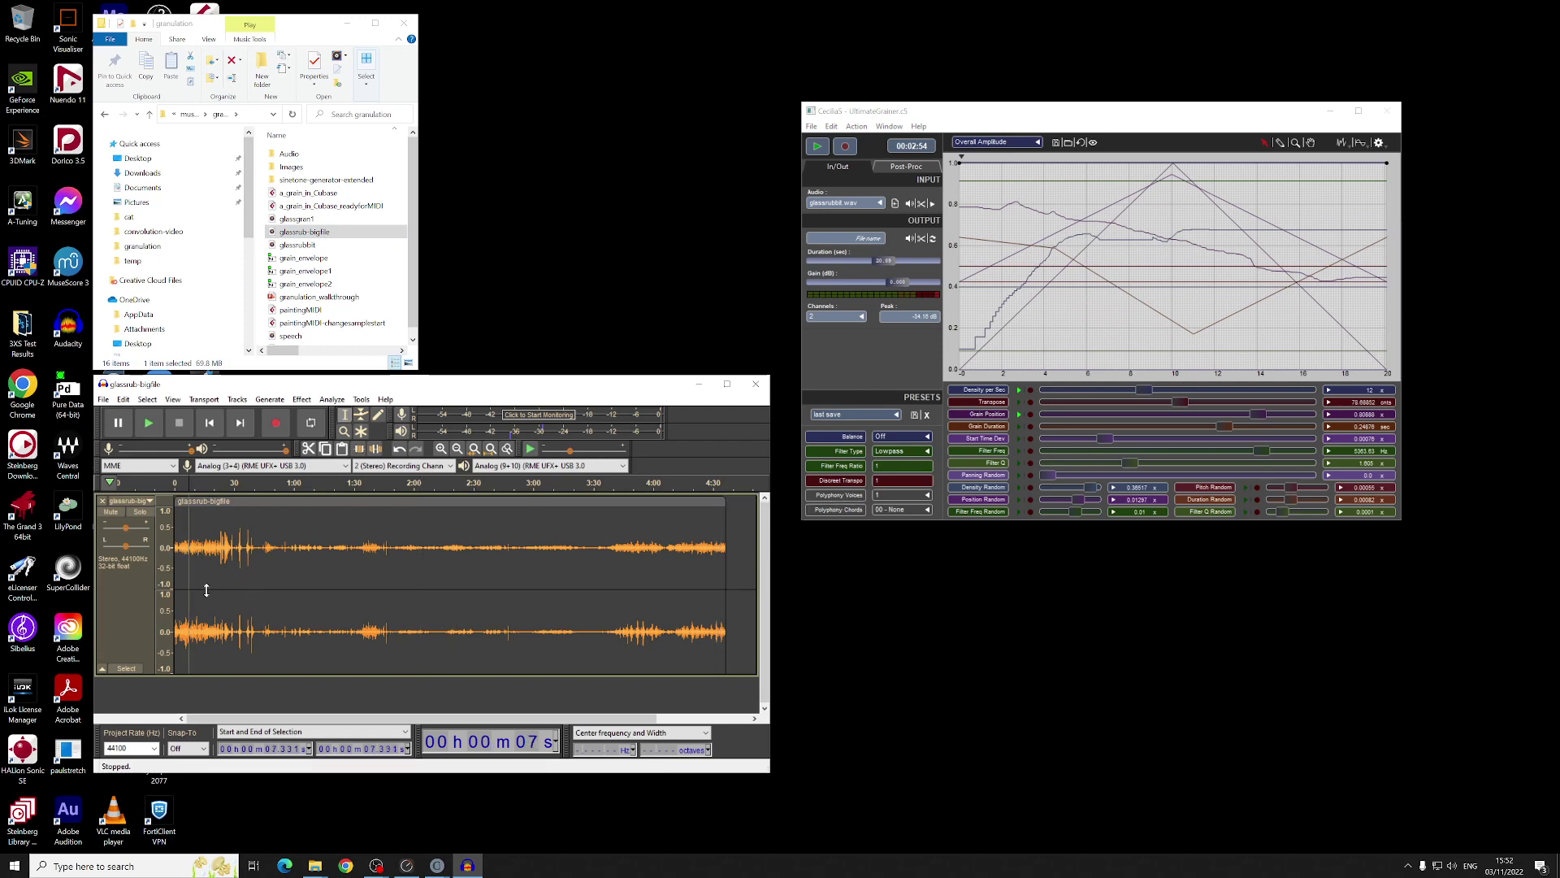
key(space)
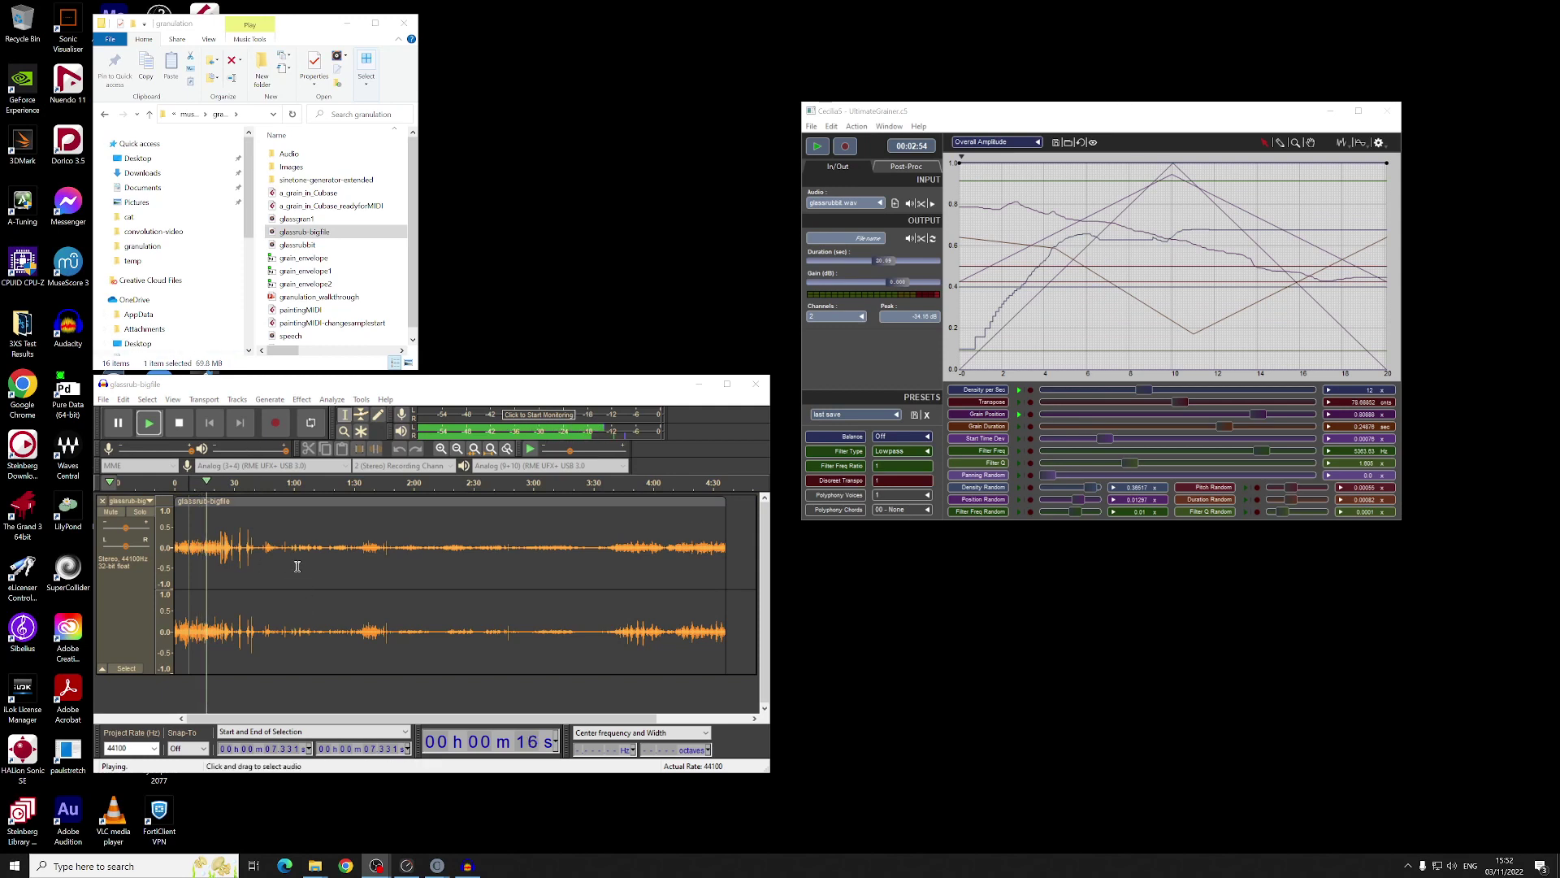
click(221, 597)
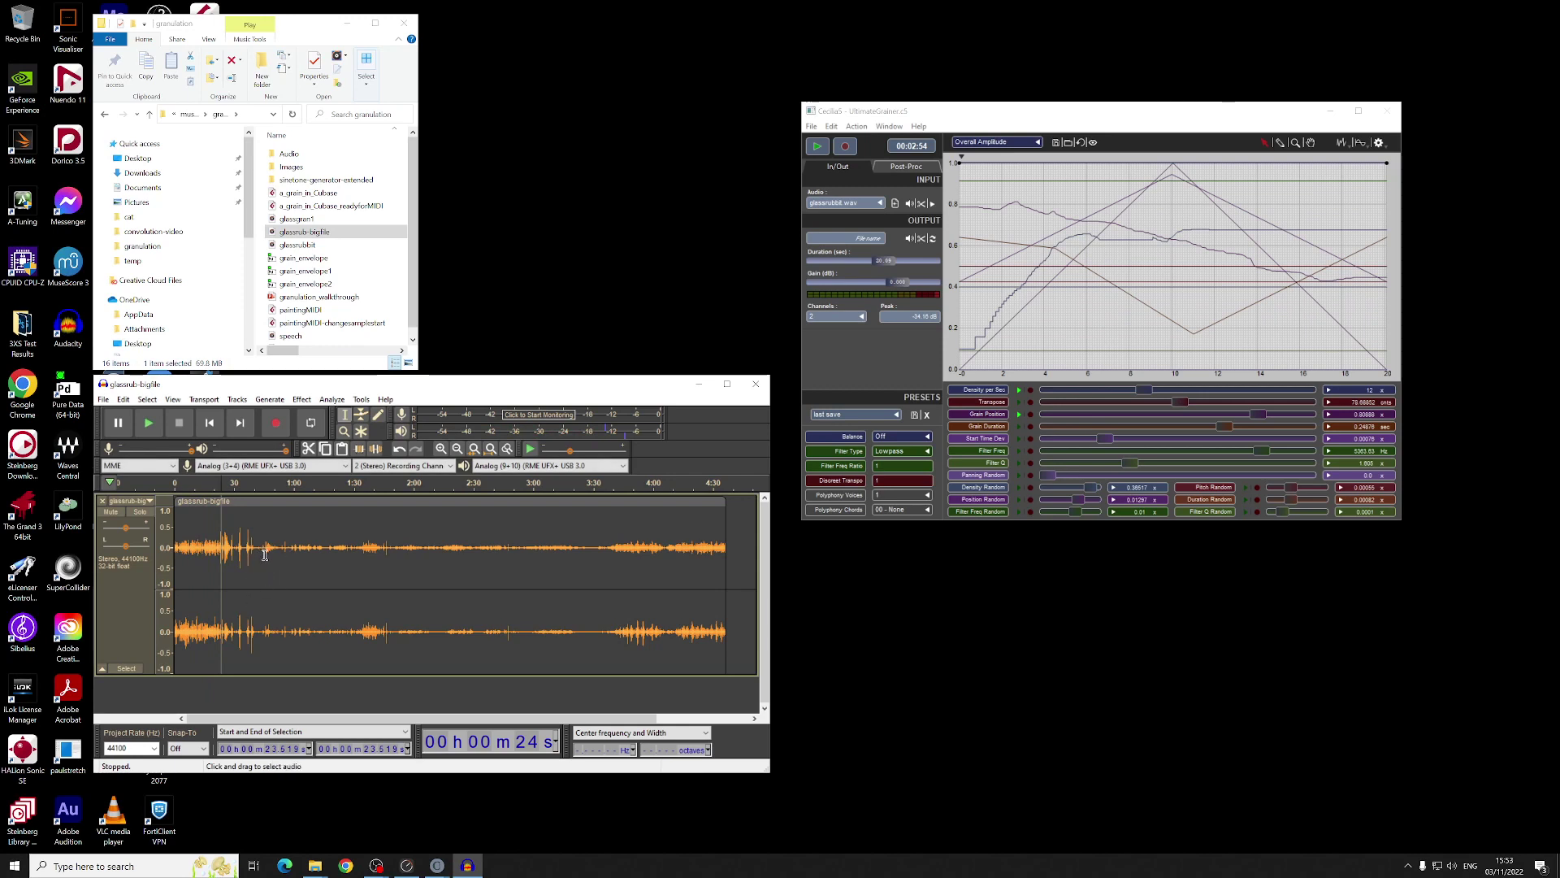
click(307, 557)
key(space)
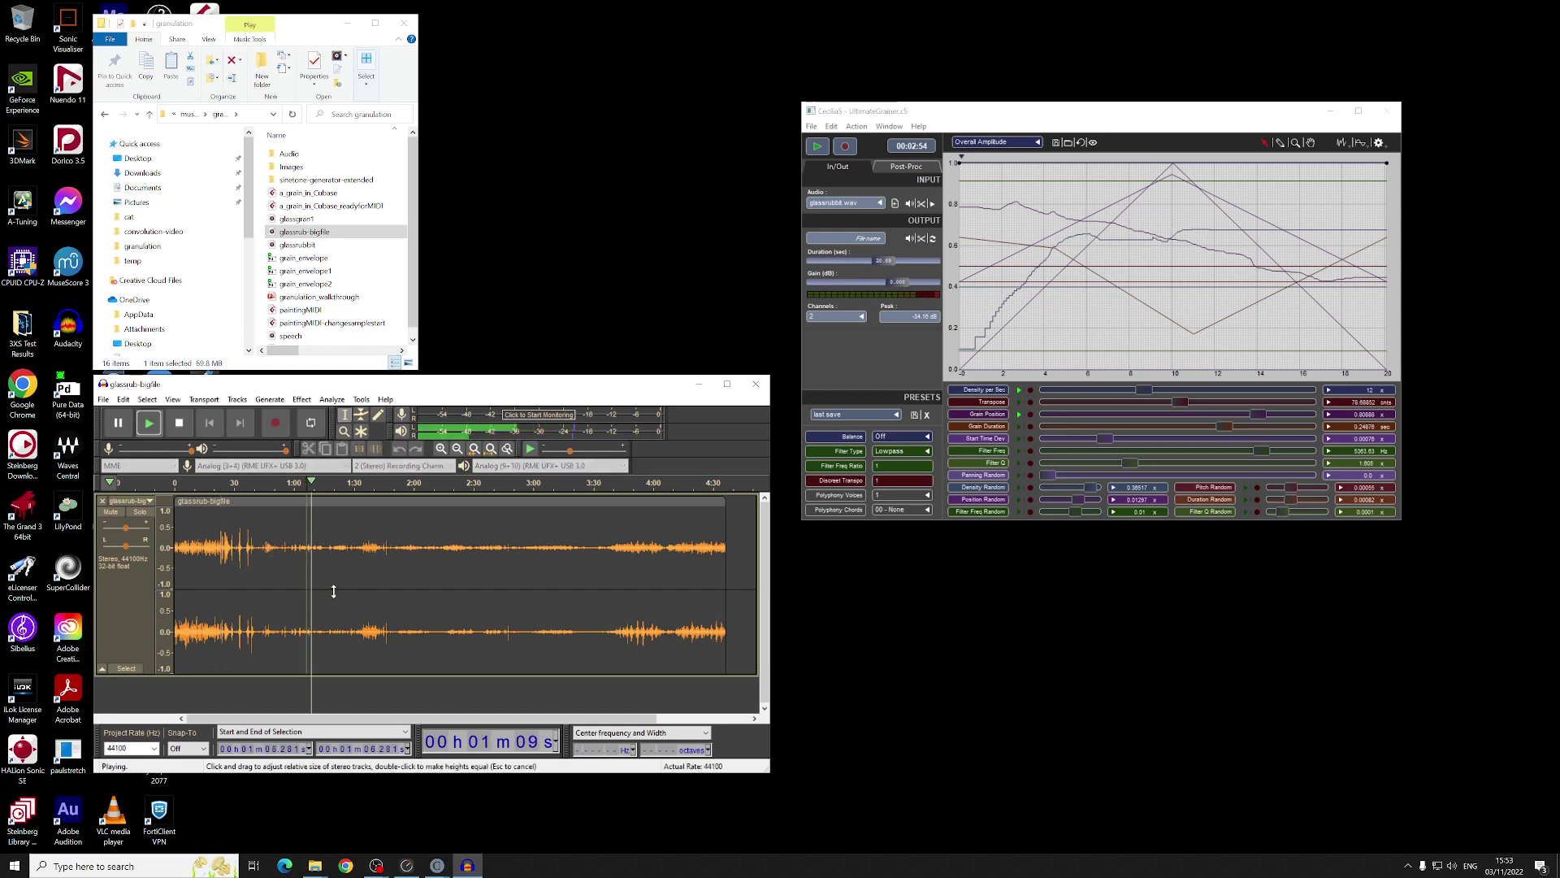
click(367, 563)
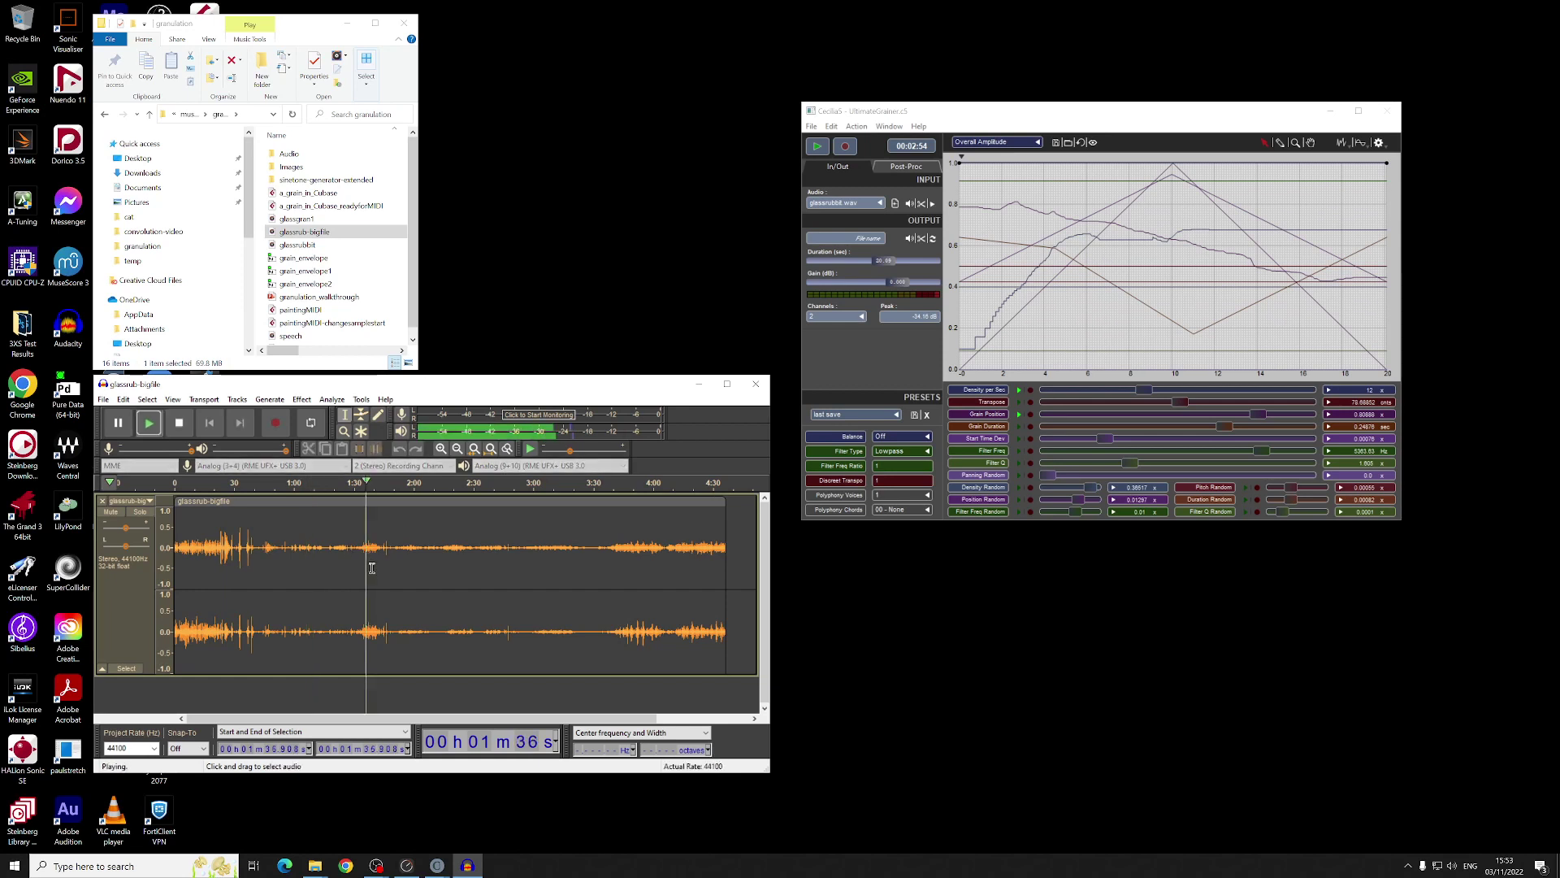
click(379, 561)
key(space)
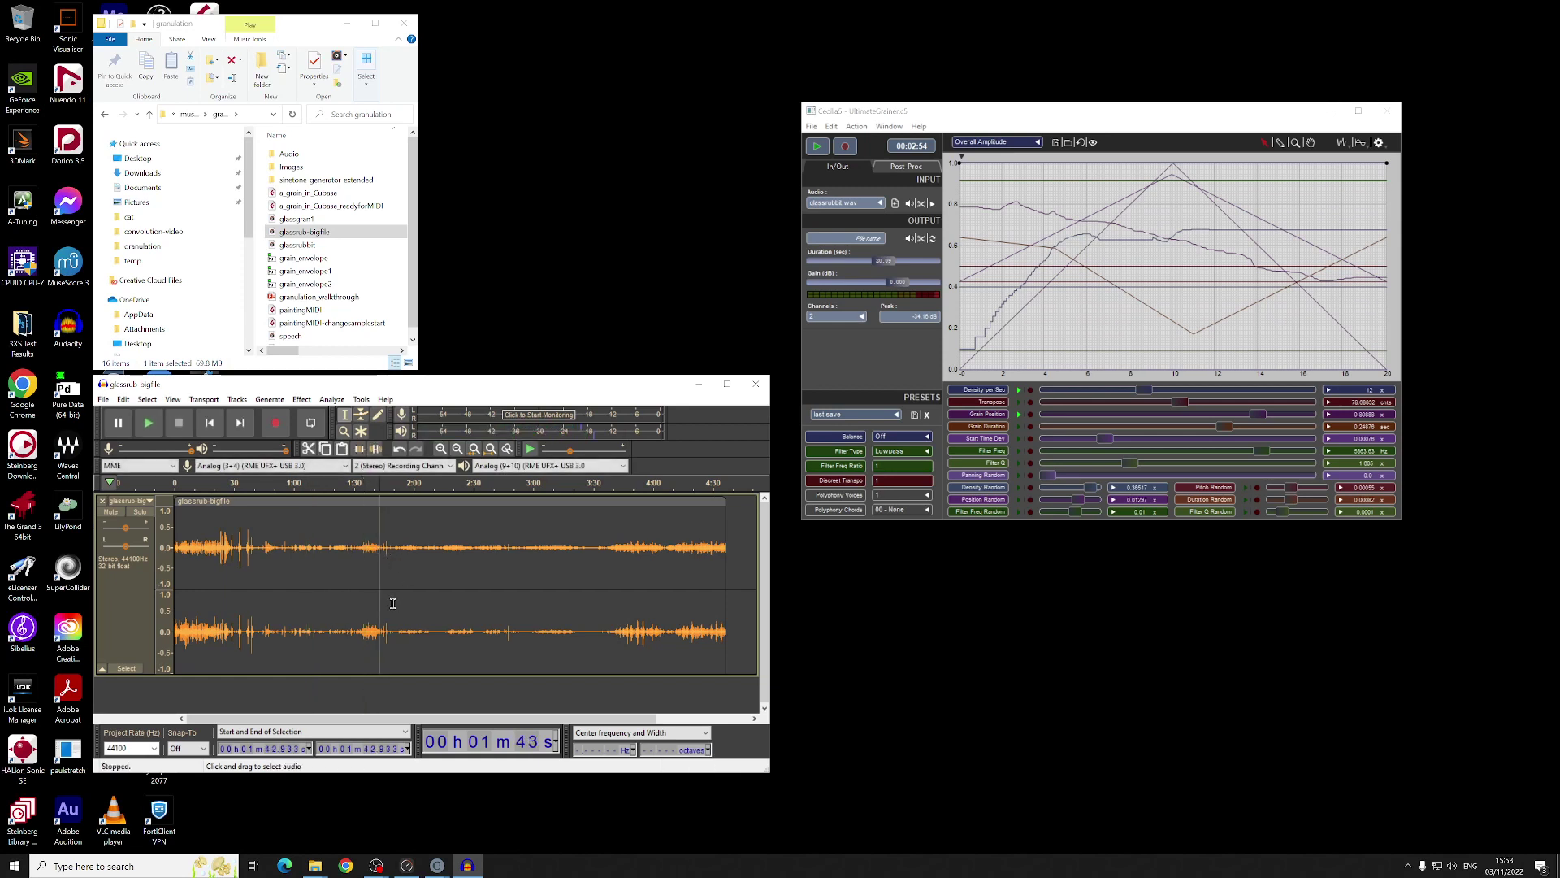
key(space)
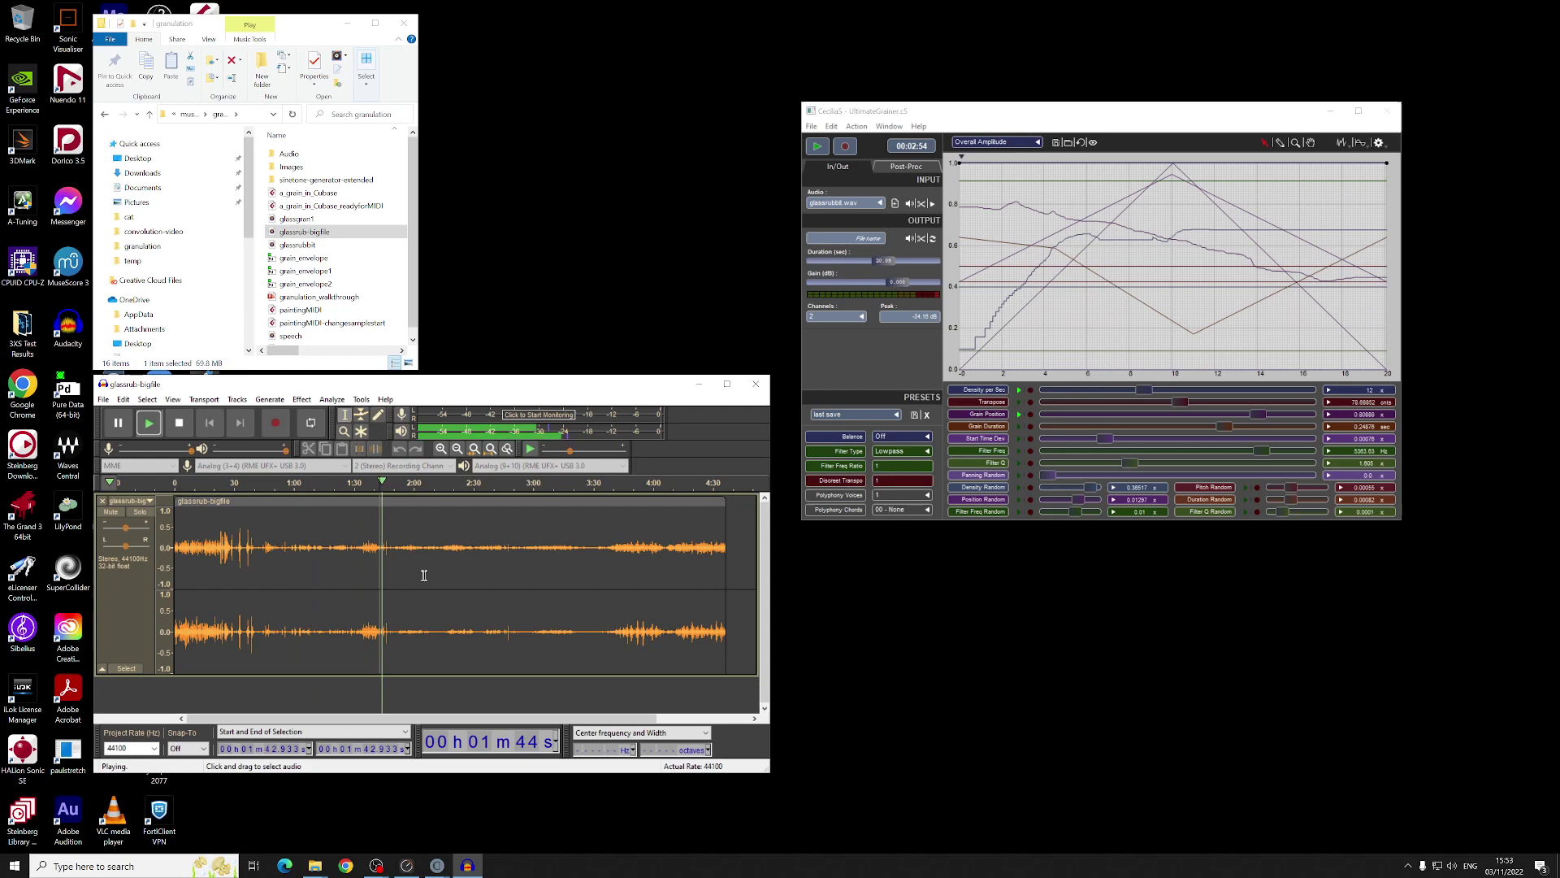
key(space)
Step: Audition the later parts of the recording from 2:20 and 2:51 through 3:47 to 4:15
click(455, 555)
key(space)
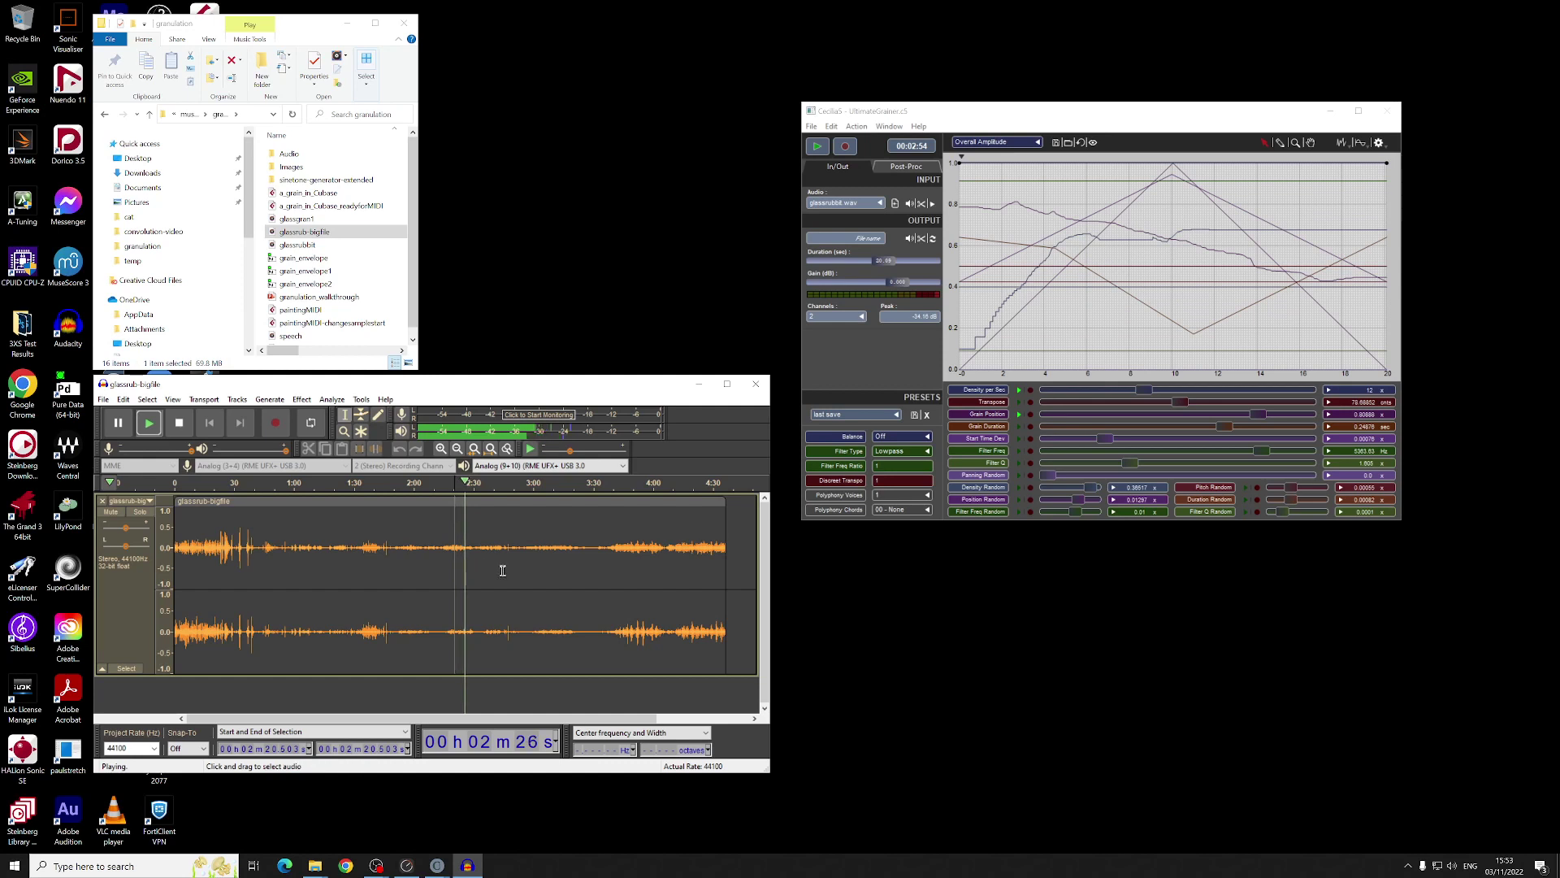
key(space)
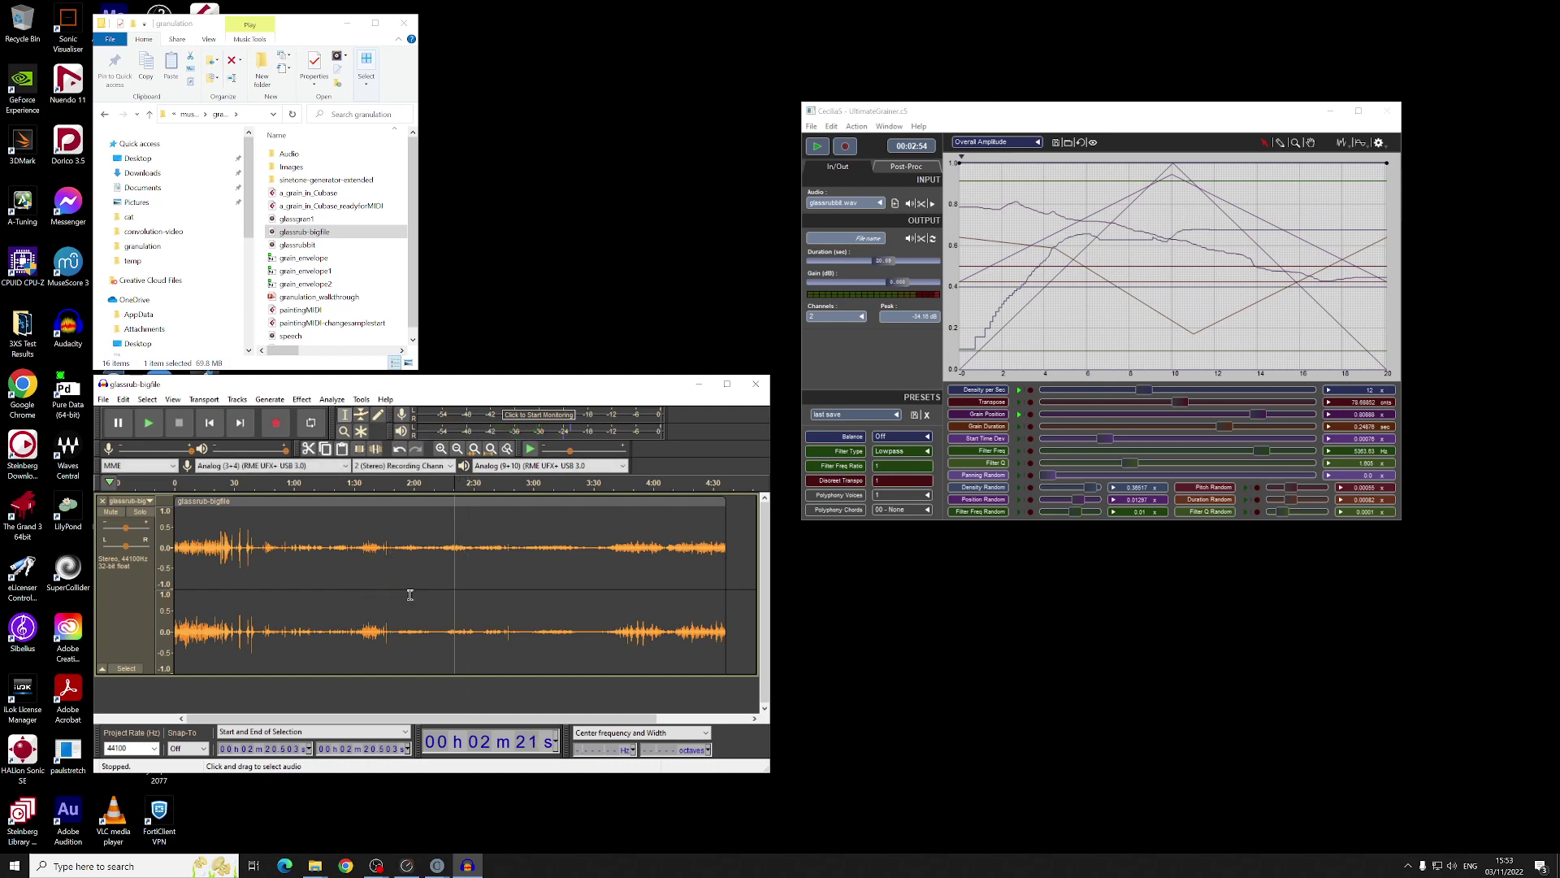
click(516, 562)
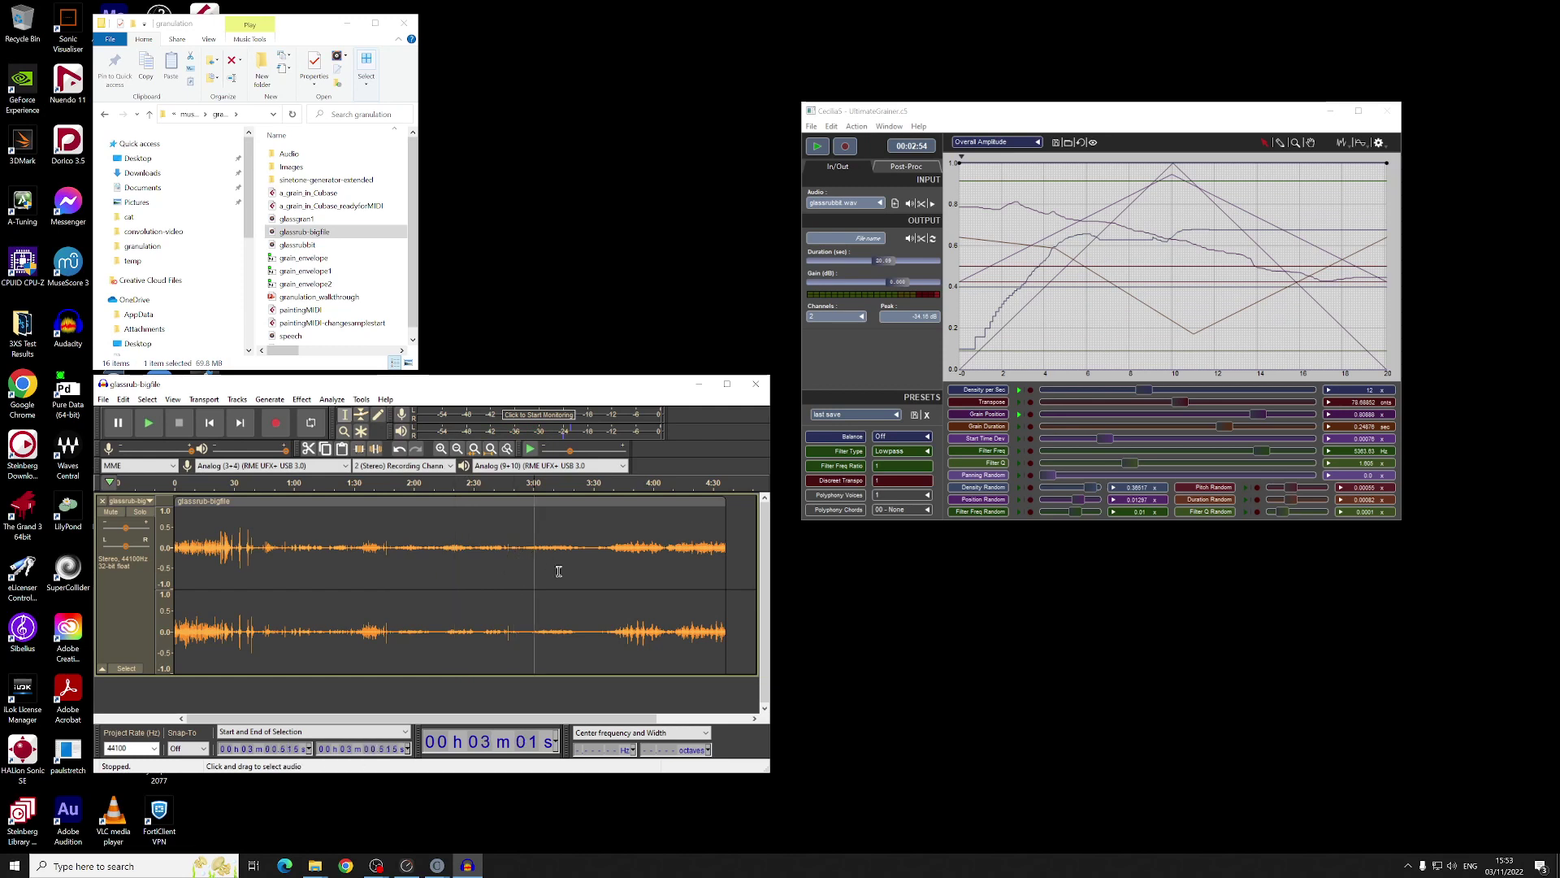
key(space)
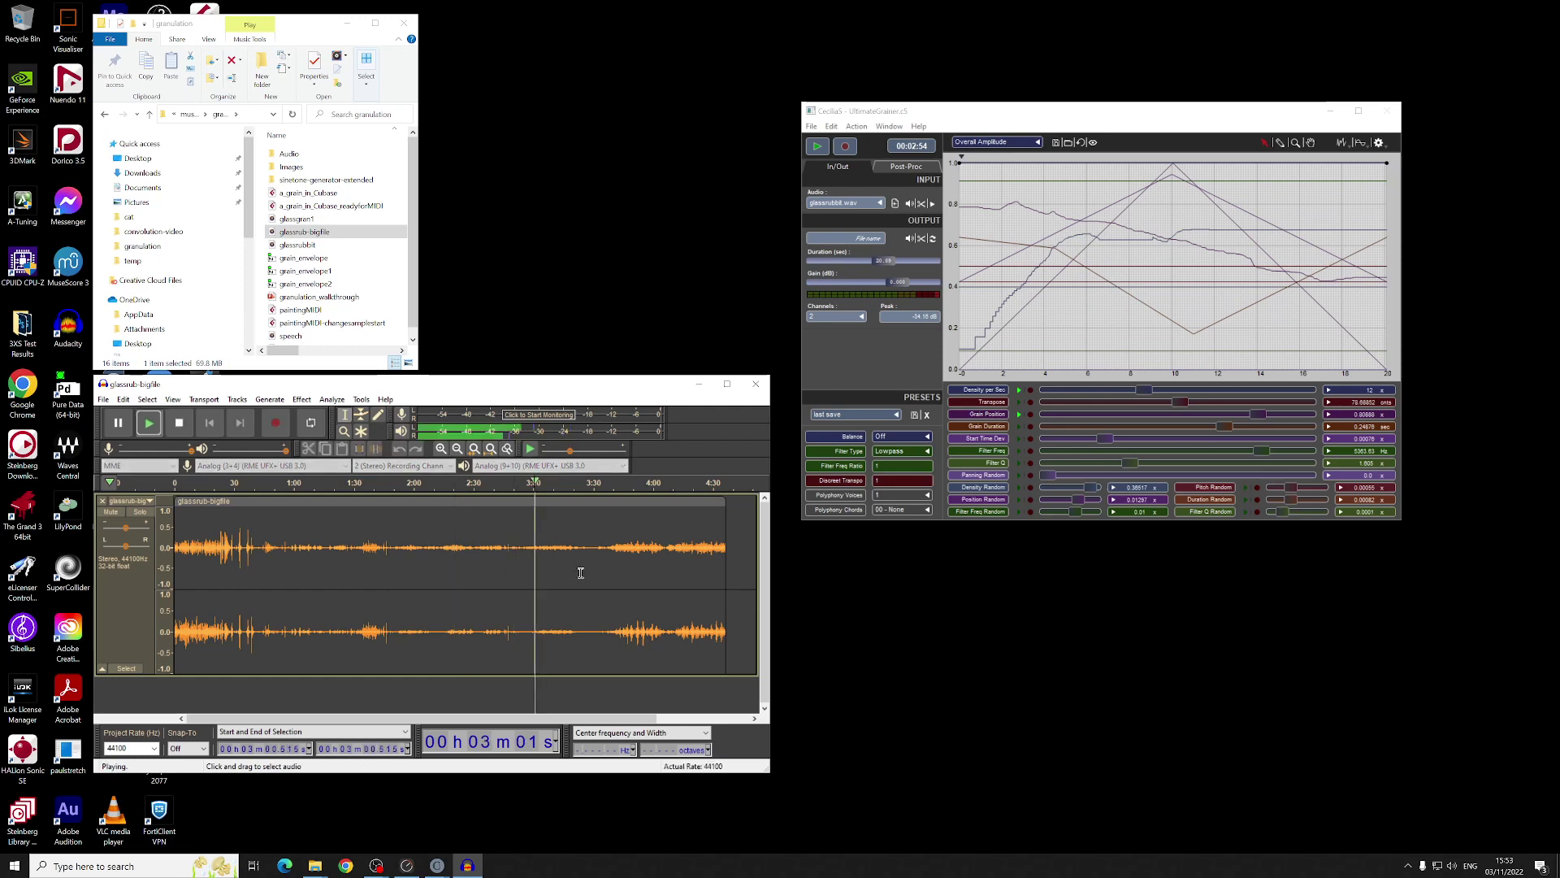
click(628, 557)
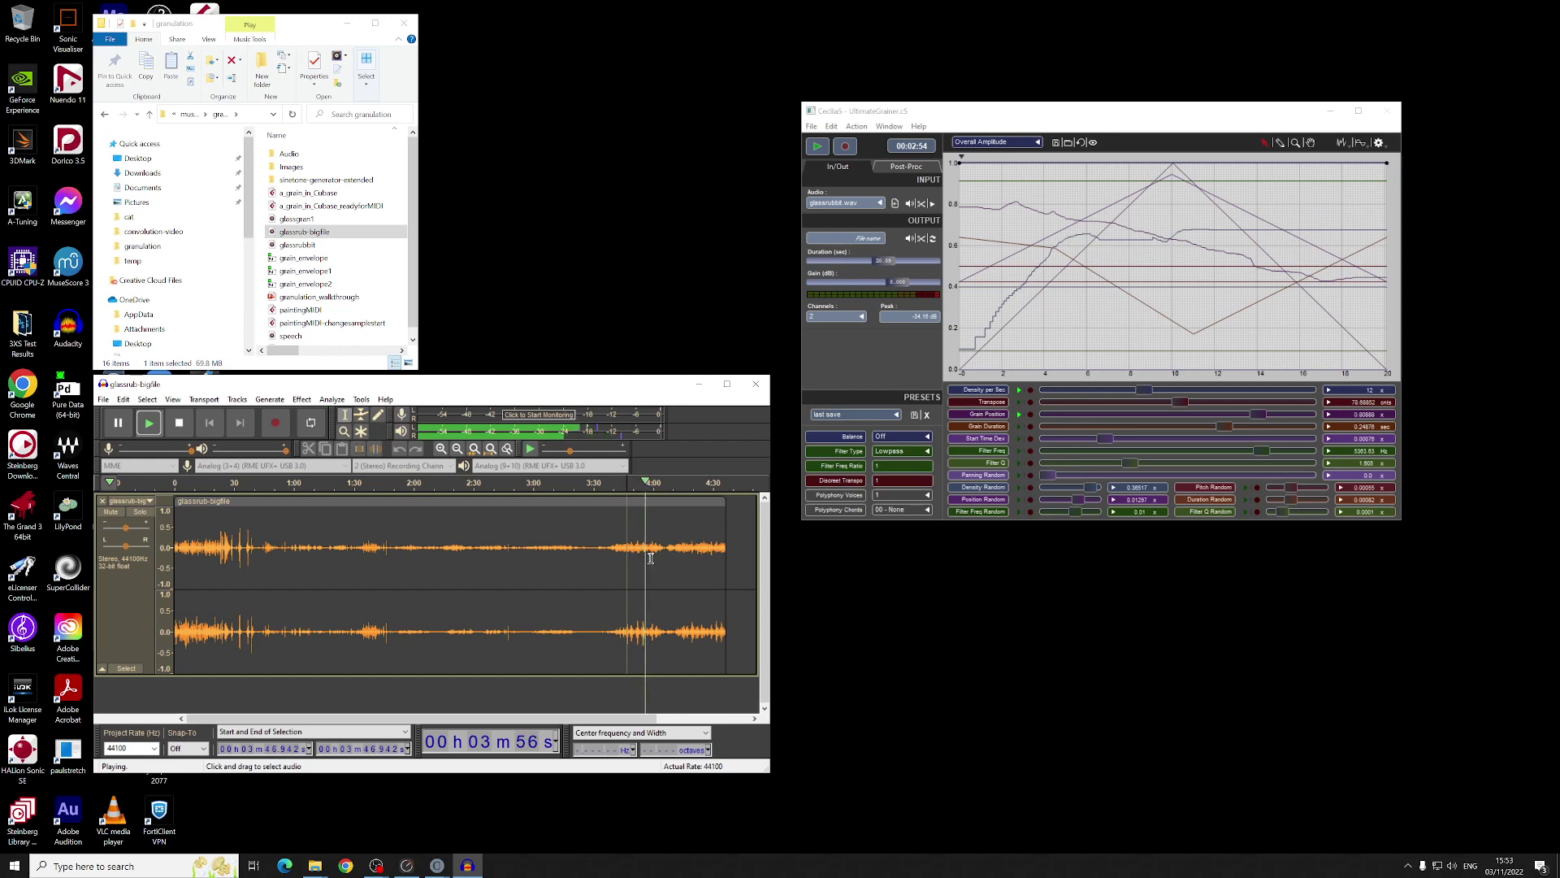
click(684, 561)
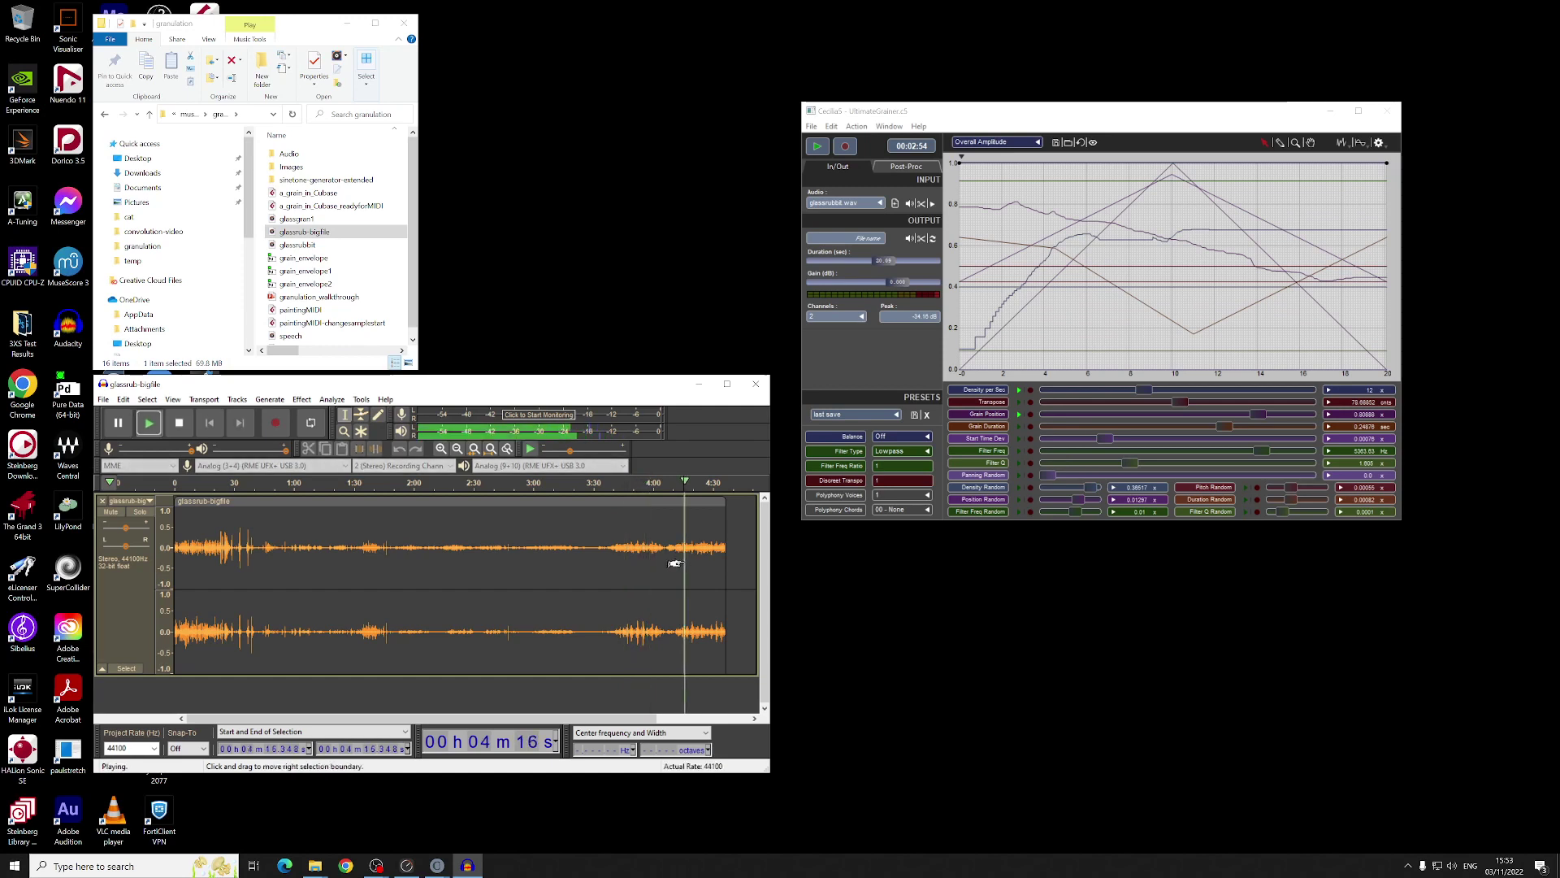
key(space)
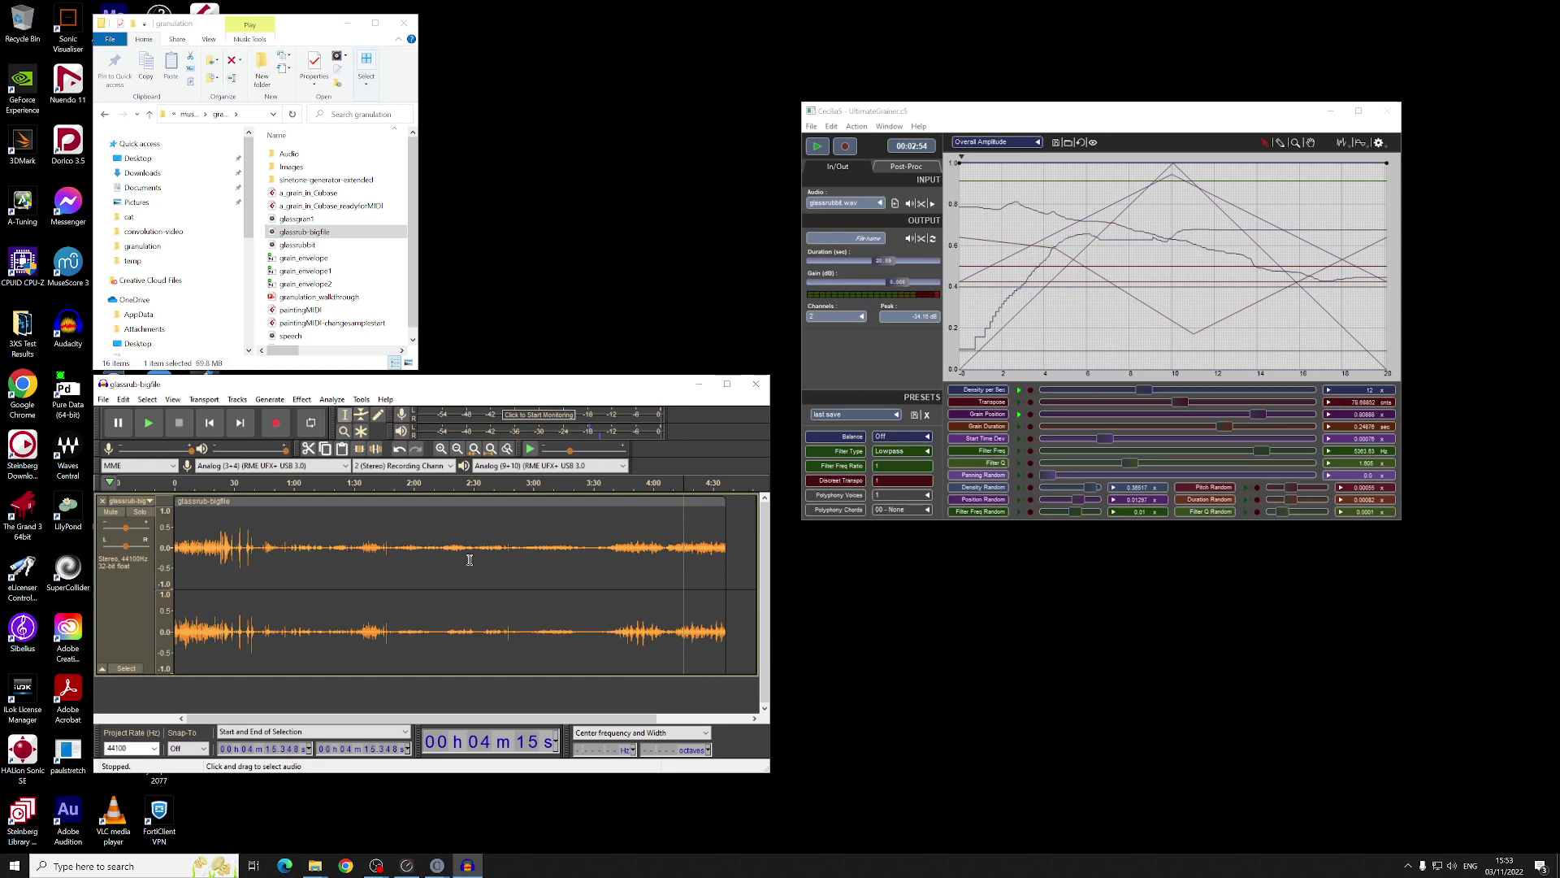
Step: Replace the big file with glassrubbit.wav, play it and set the cursor near 1.257 seconds
click(102, 501)
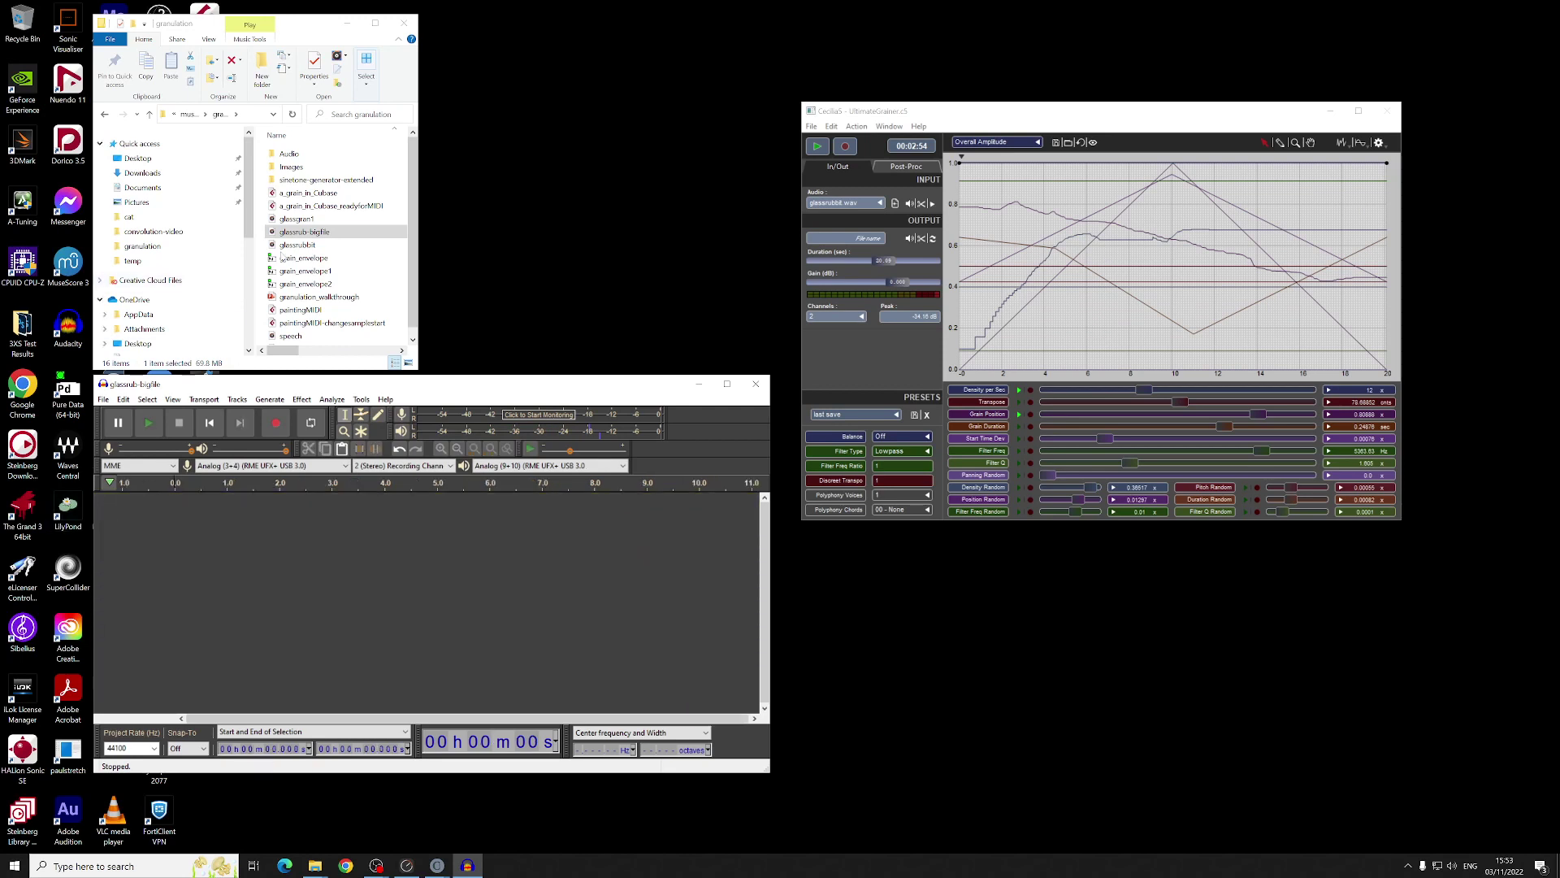
drag(297, 245, 406, 634)
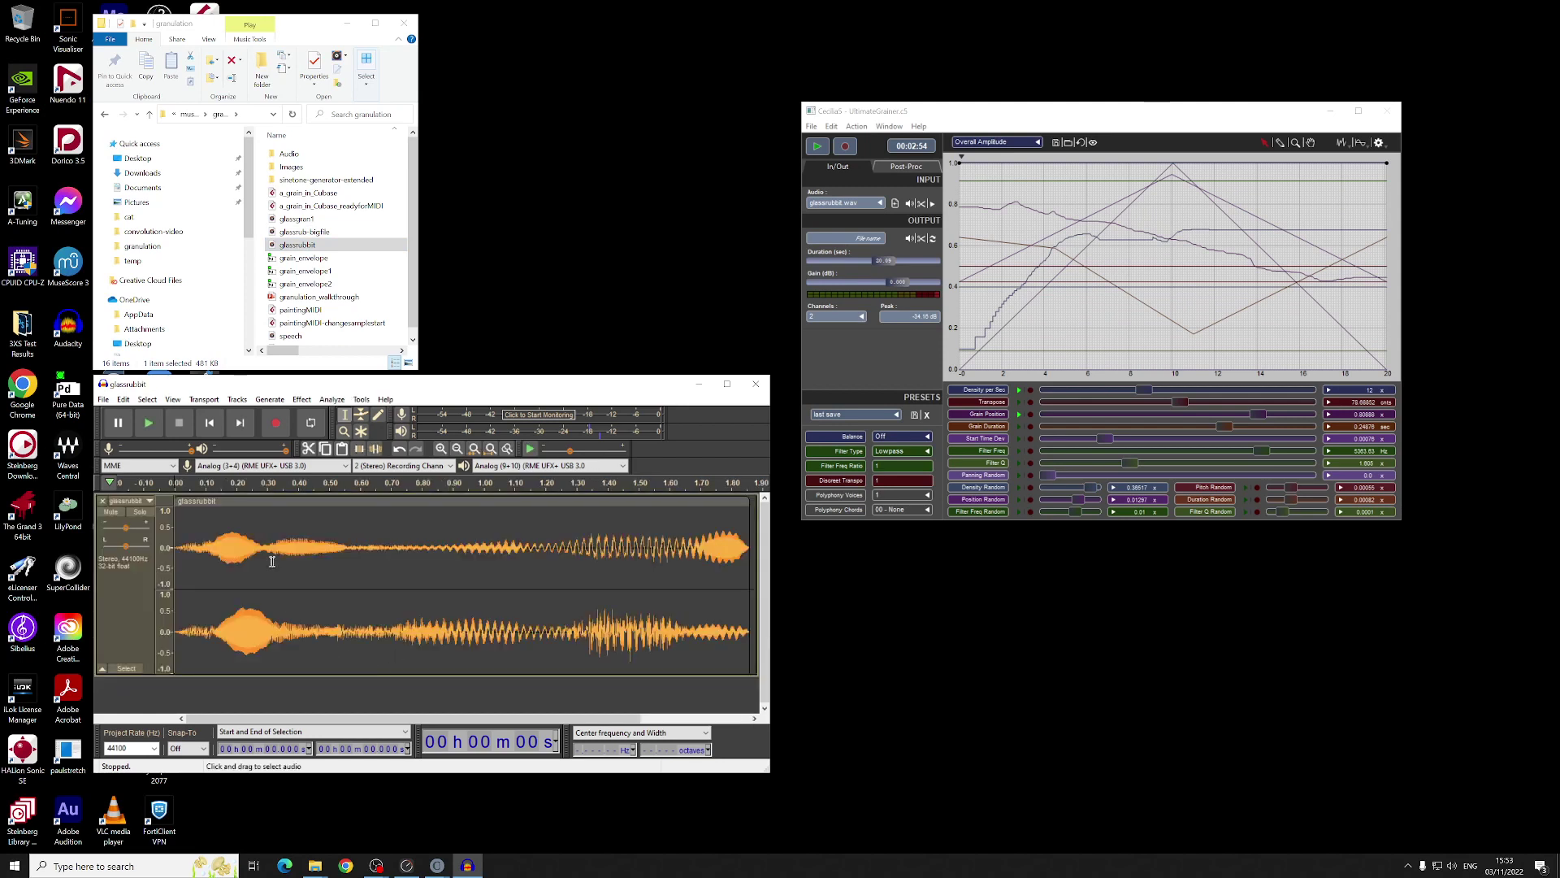
key(space)
click(563, 559)
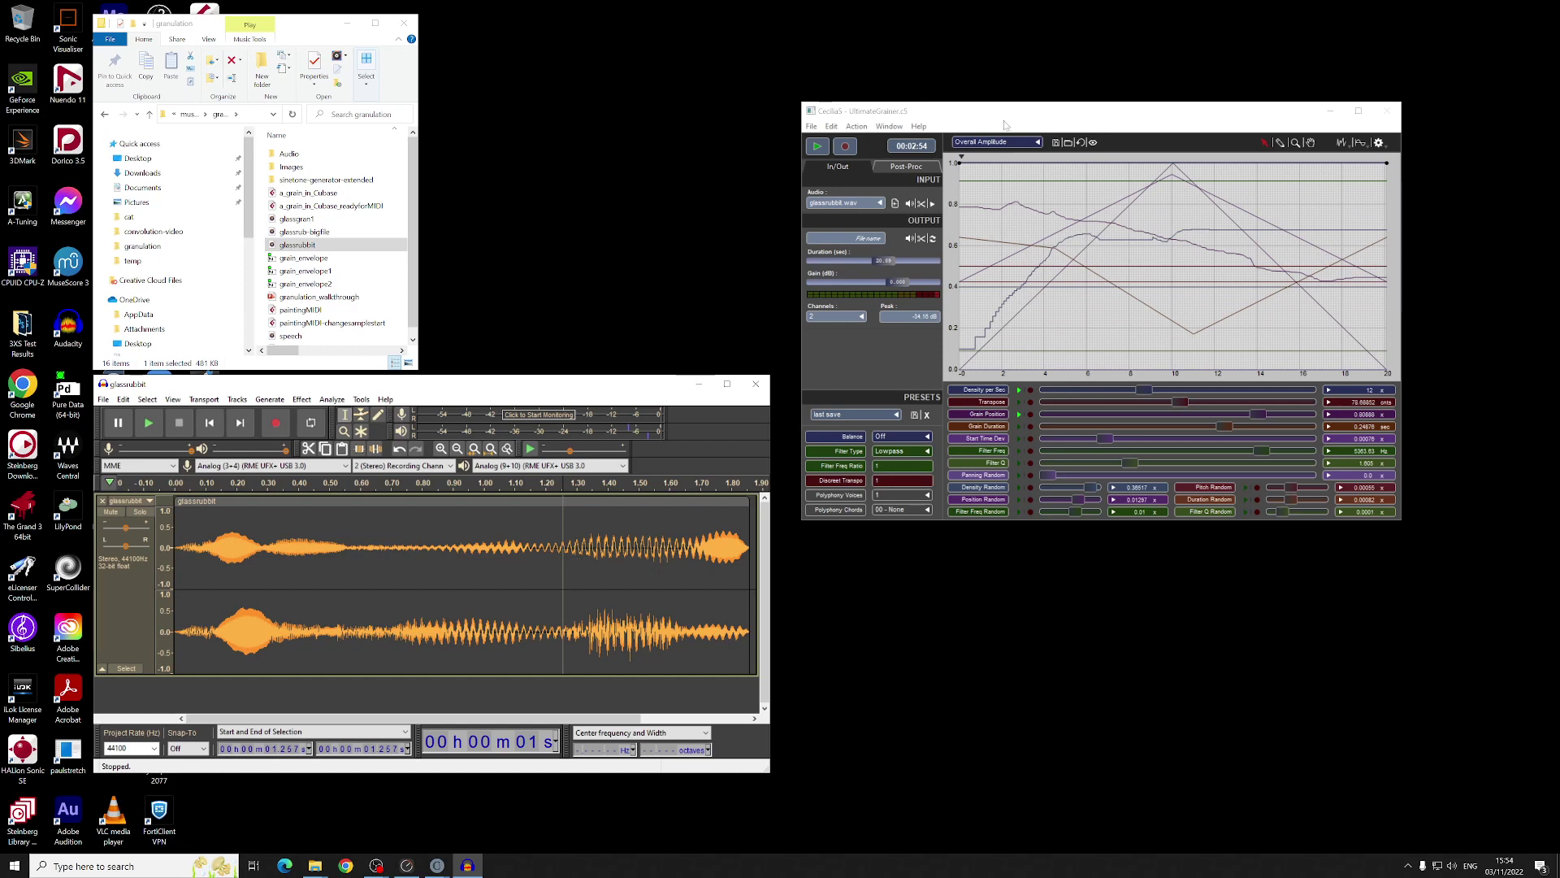
click(917, 114)
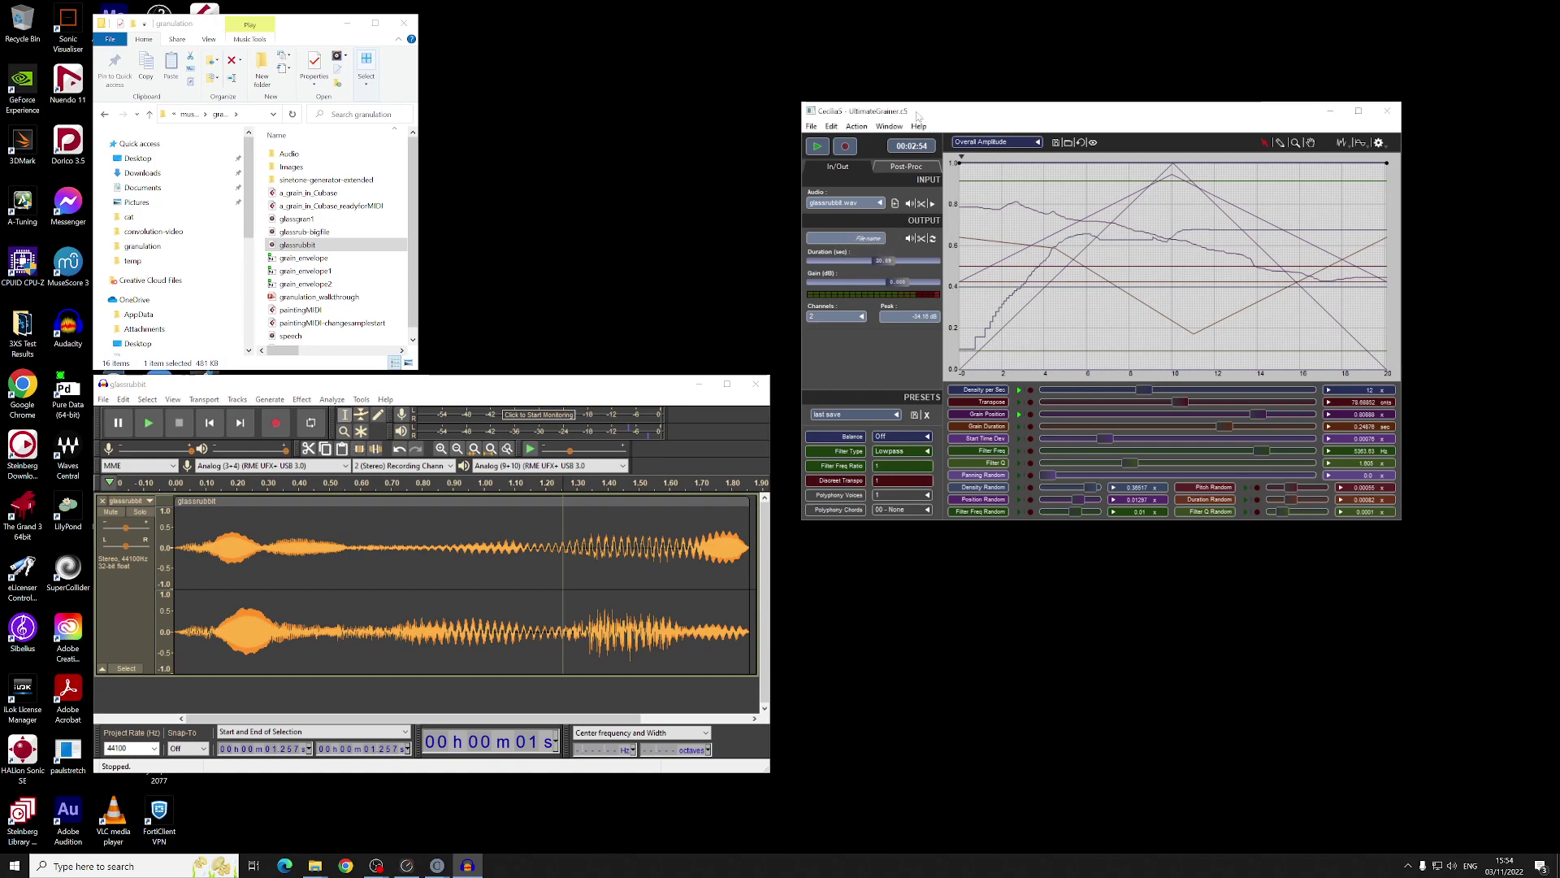
Step: Enlarge the Cecilia window and enable Grain Position automation, showing the Density and Grain Position curves
drag(917, 114, 901, 114)
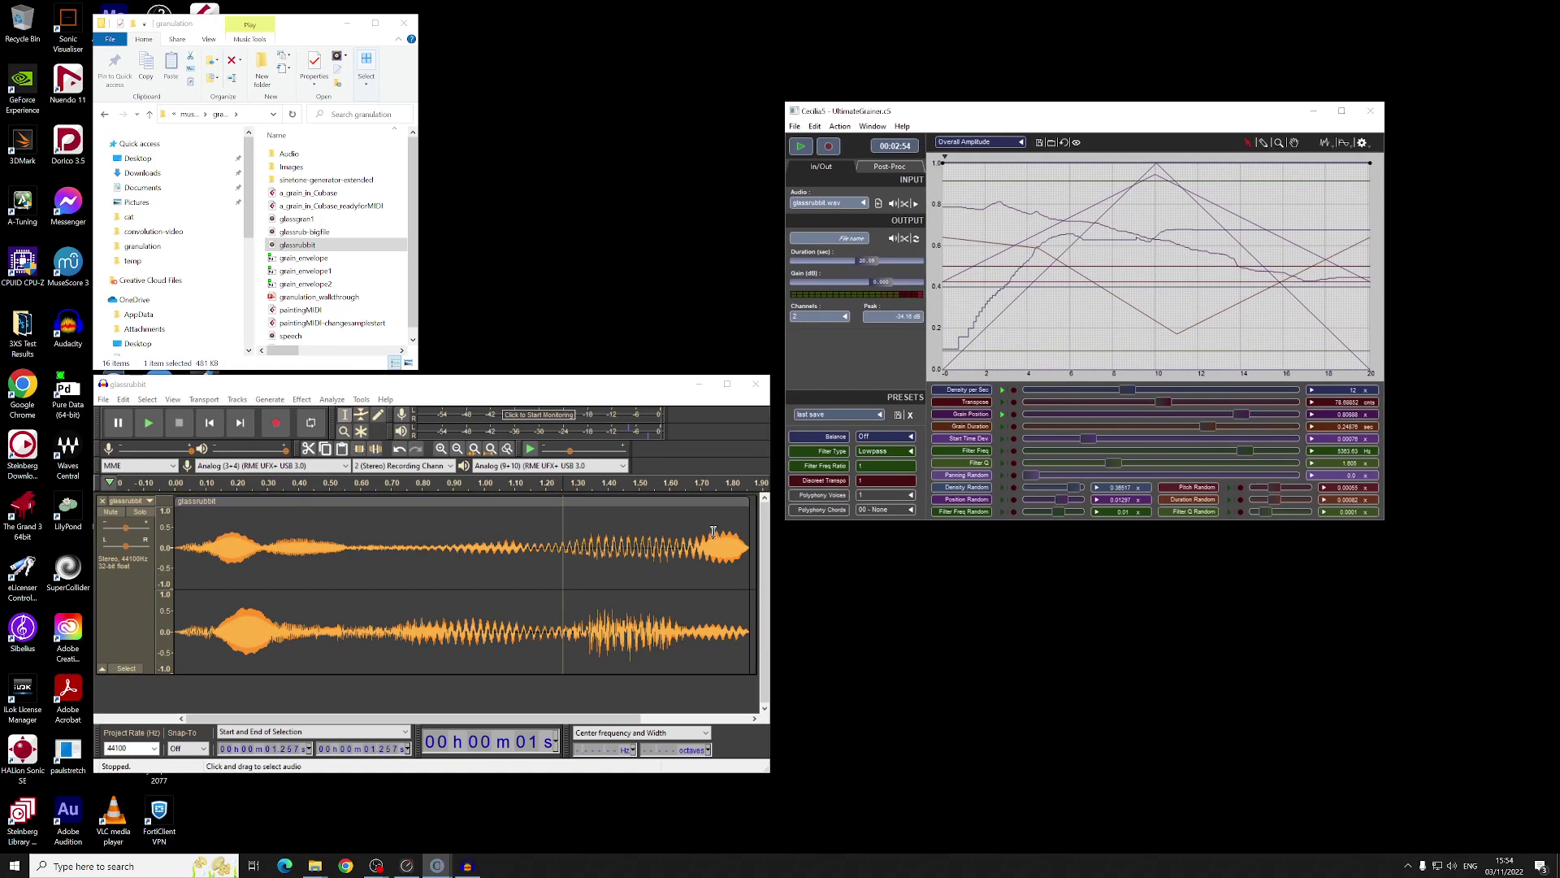
drag(785, 520, 436, 692)
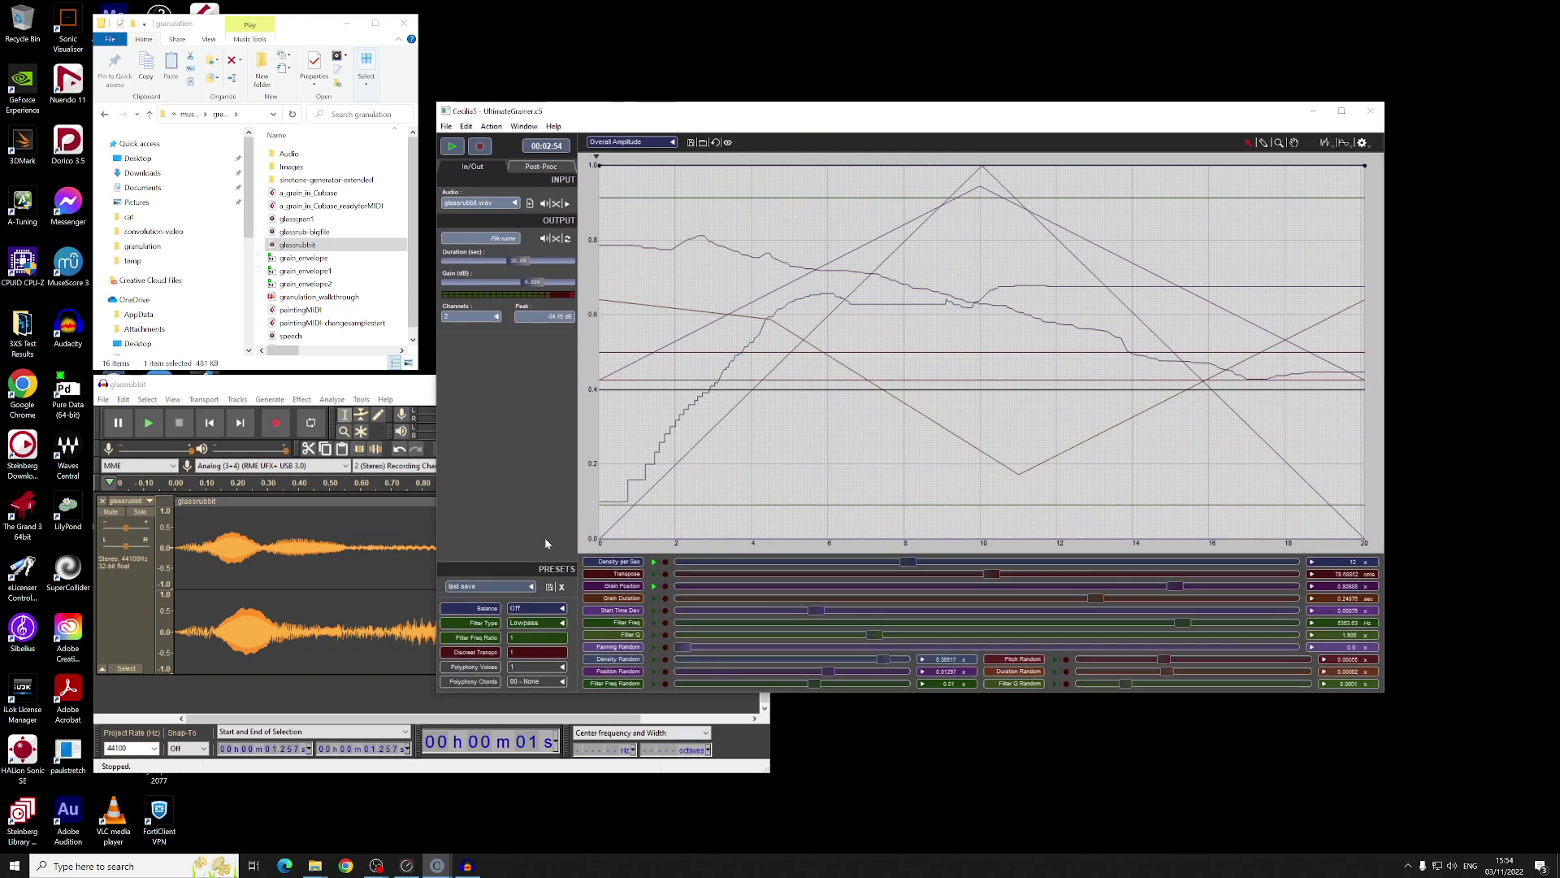
click(614, 562)
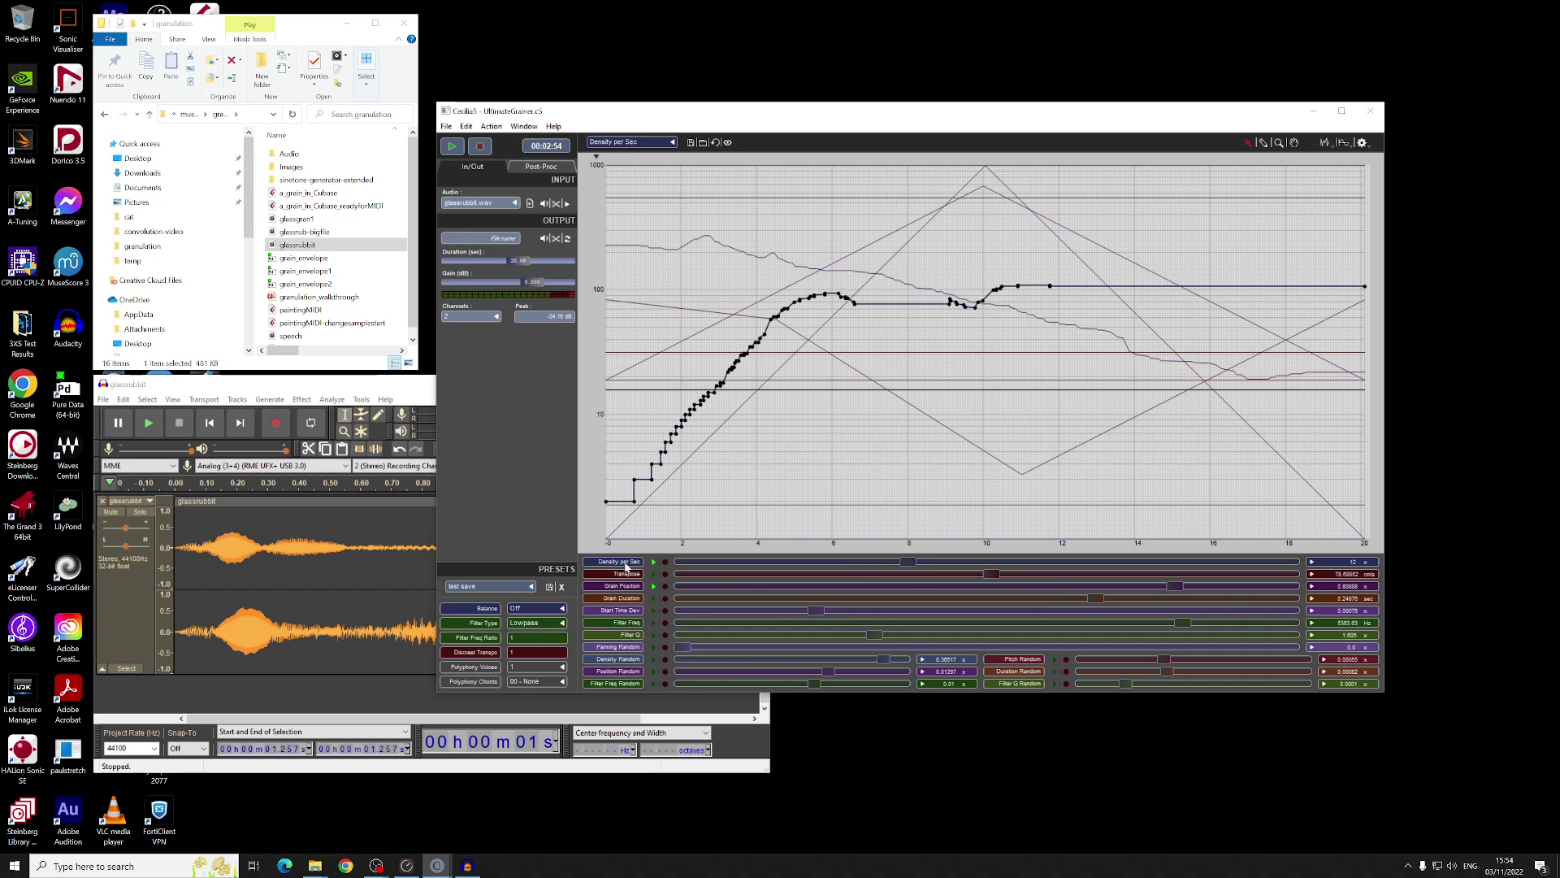
mouse_move(624, 566)
click(653, 586)
click(612, 586)
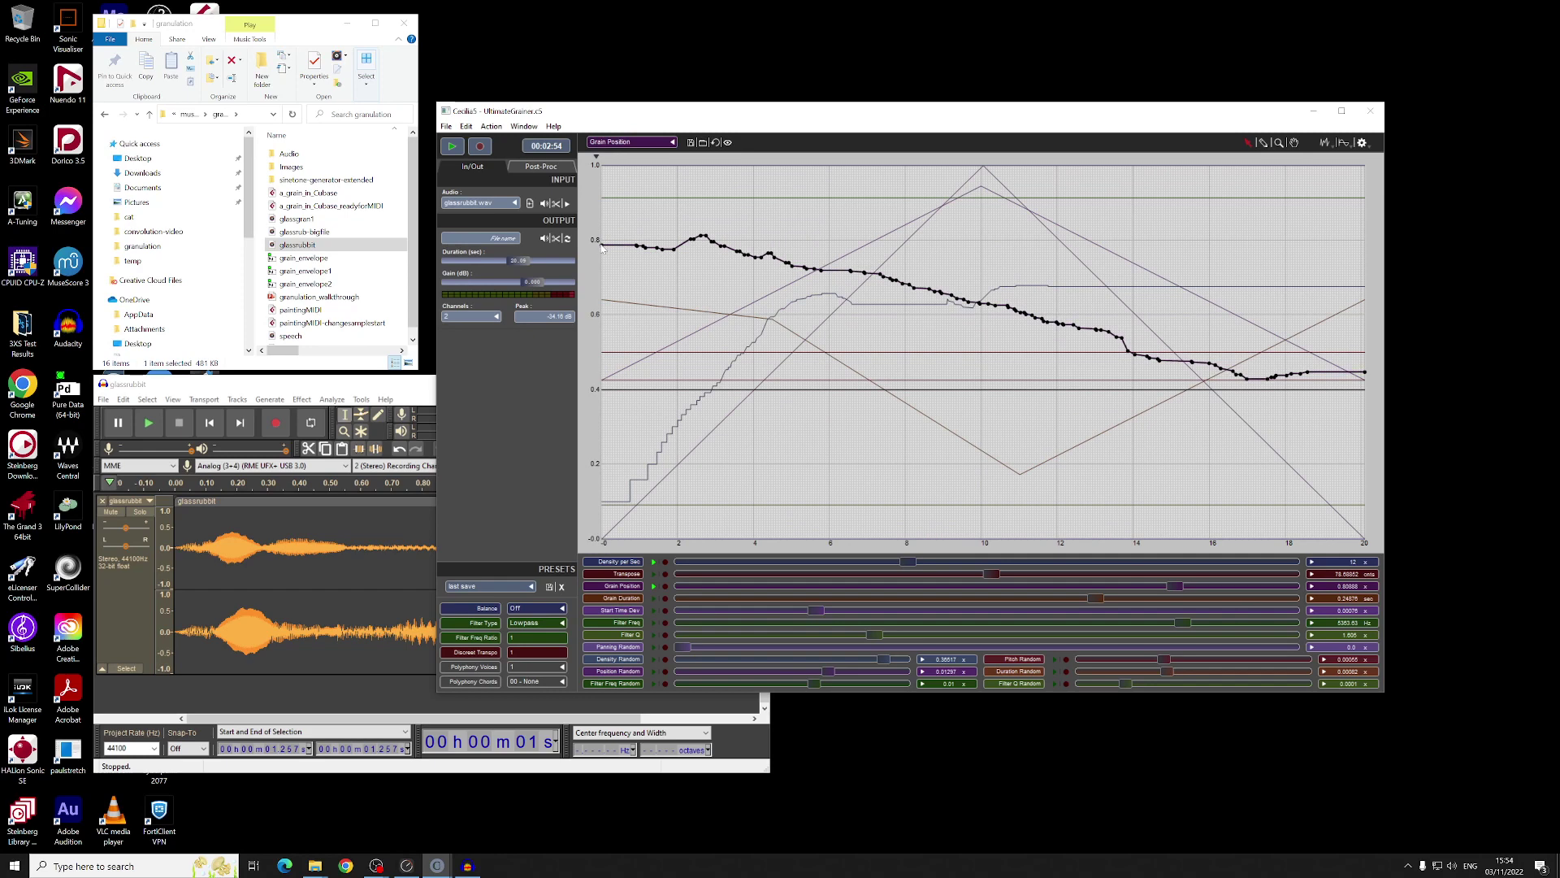
Step: After checking the source in Audacity, lower Transpose far below zero, to roughly -1648 cents
click(569, 703)
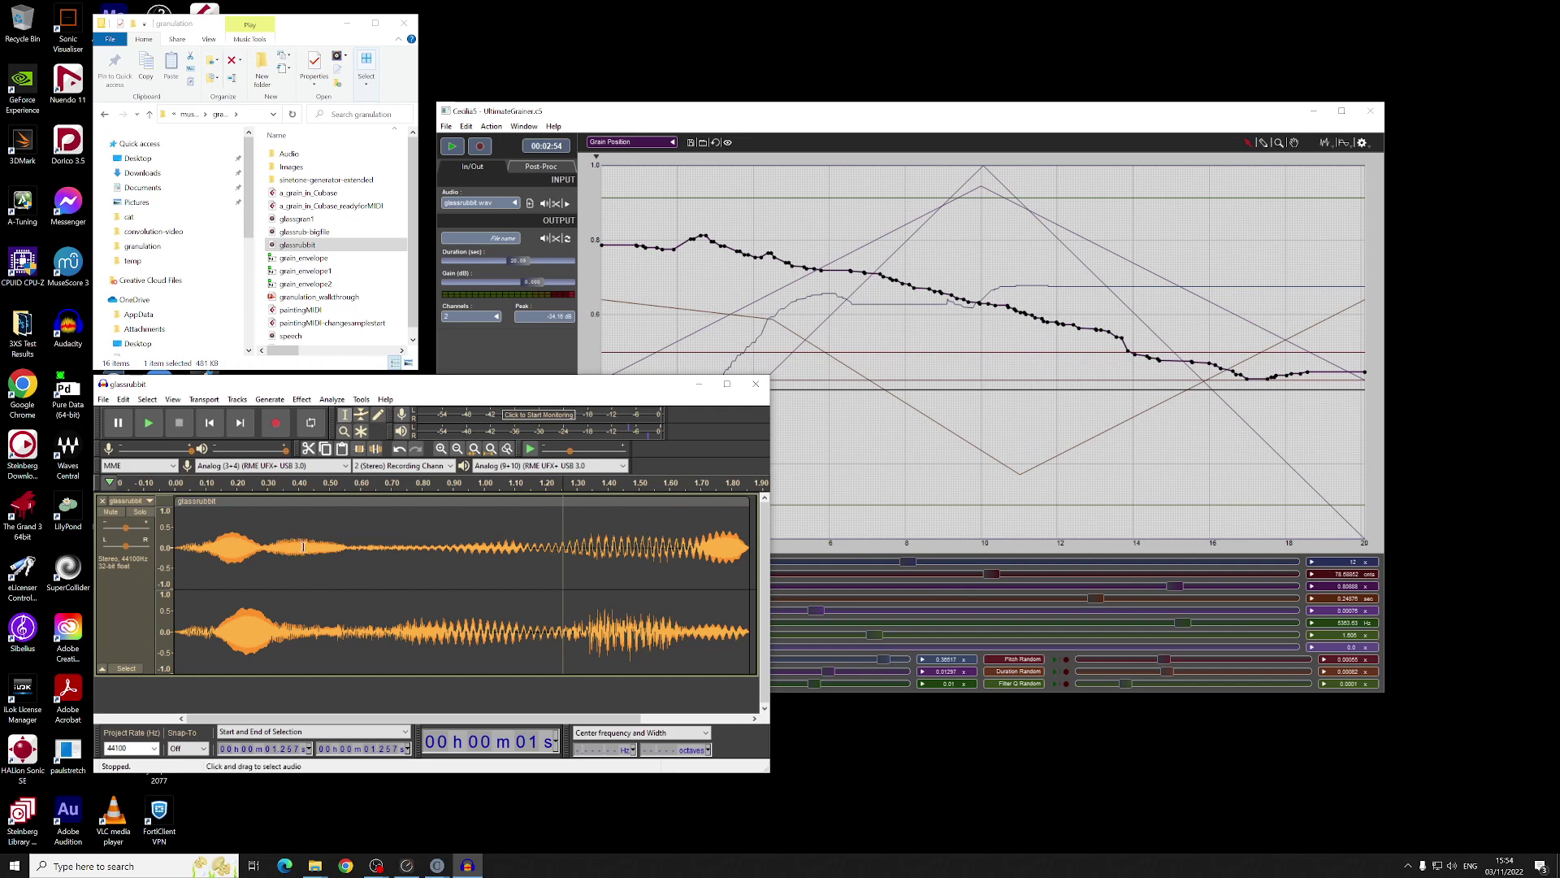
click(594, 116)
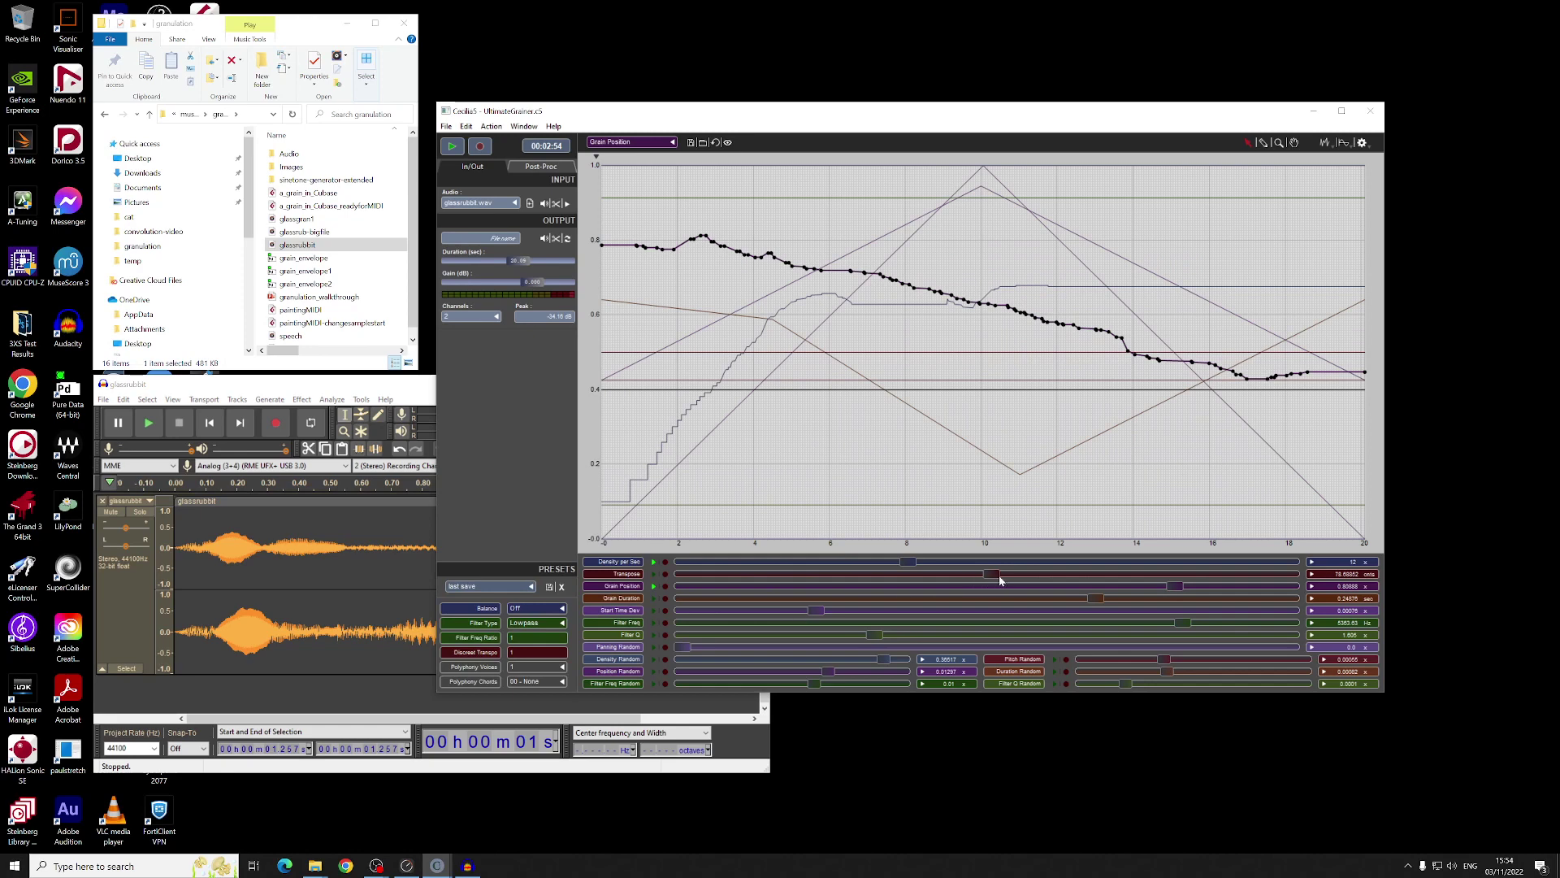
drag(996, 576, 988, 577)
drag(991, 576, 877, 574)
Step: View the glassrubbit track as a spectrogram, then switch it back to waveform view
click(313, 569)
click(126, 501)
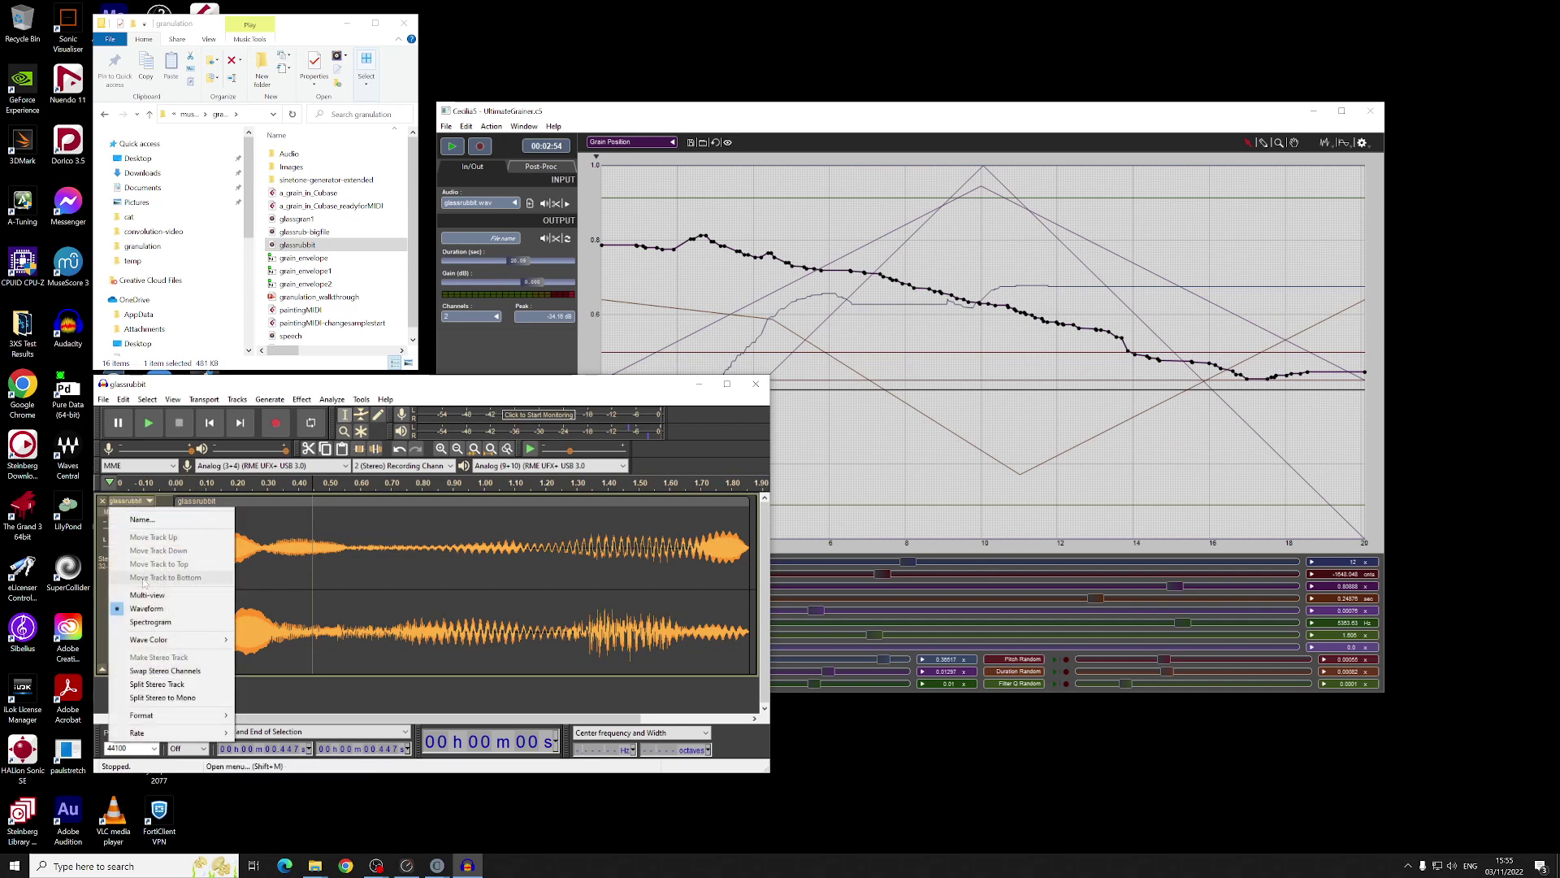
click(151, 622)
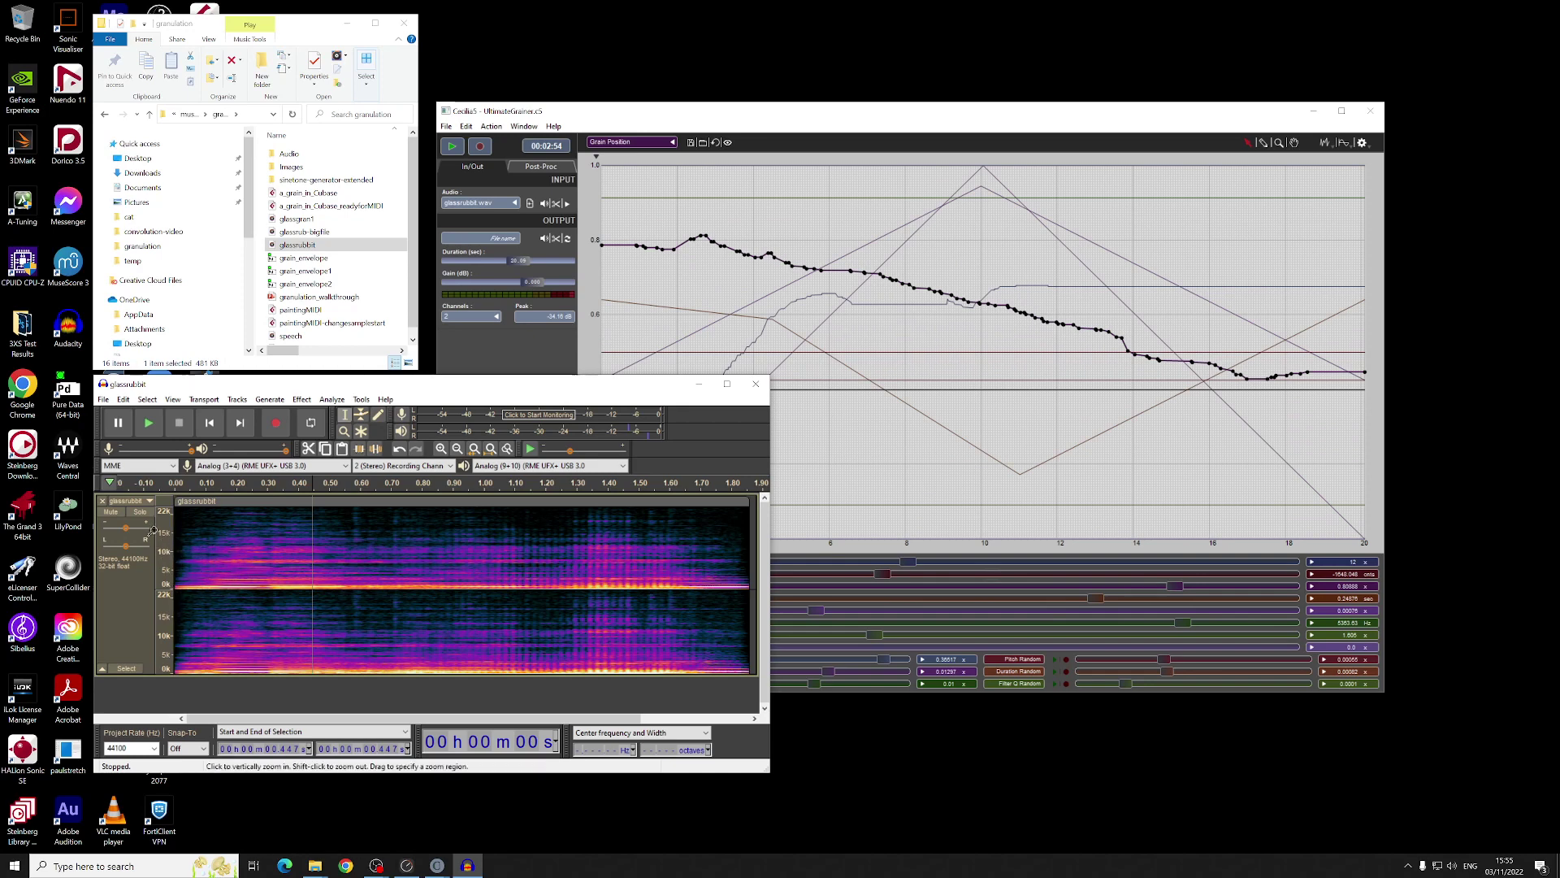
click(131, 501)
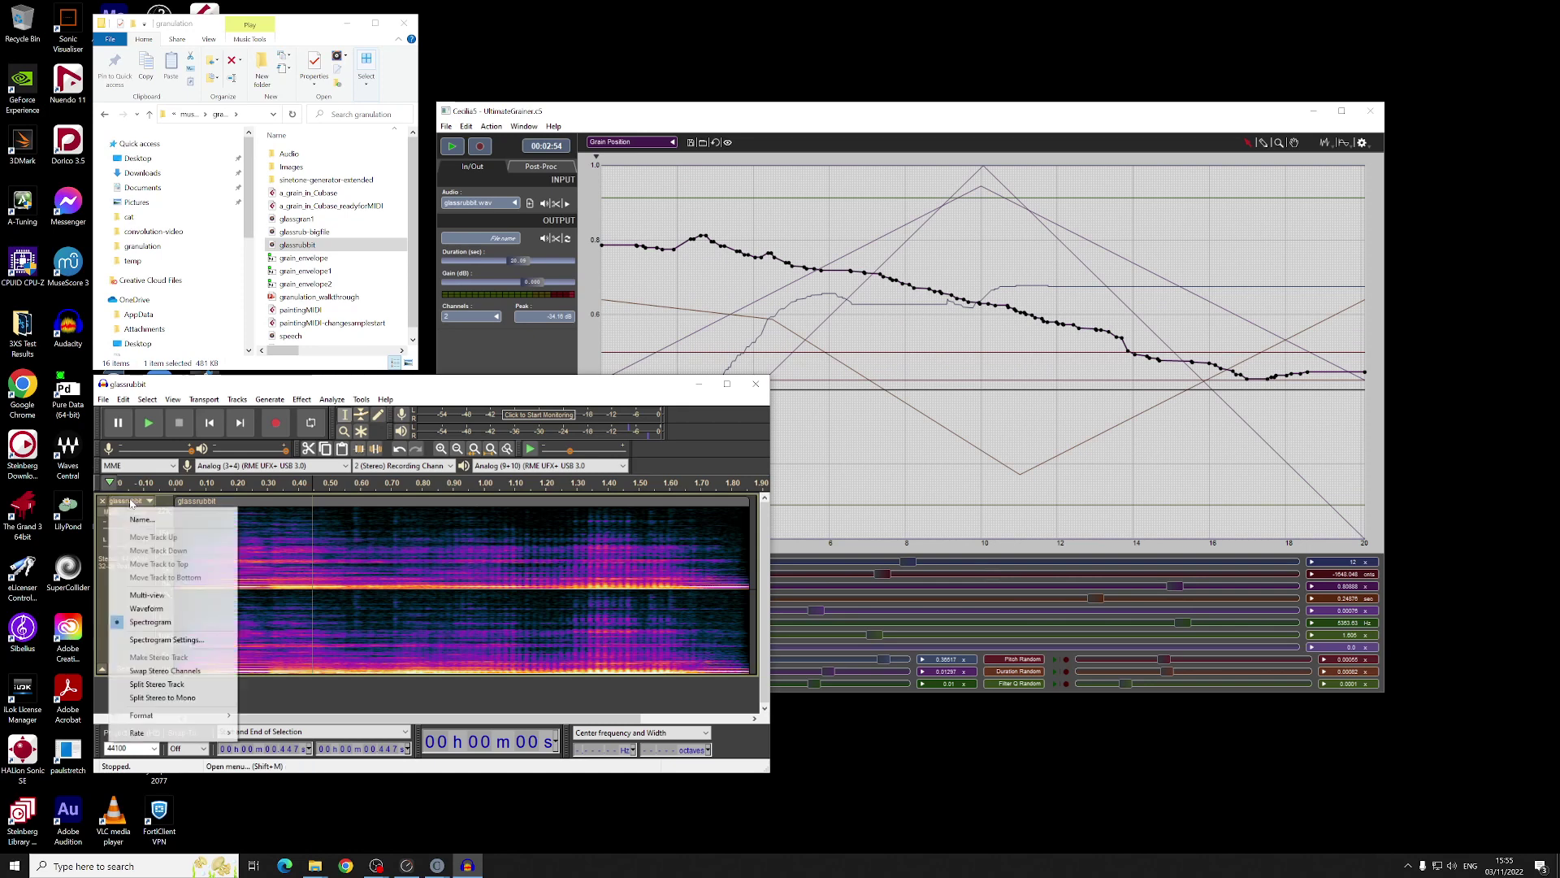
click(146, 608)
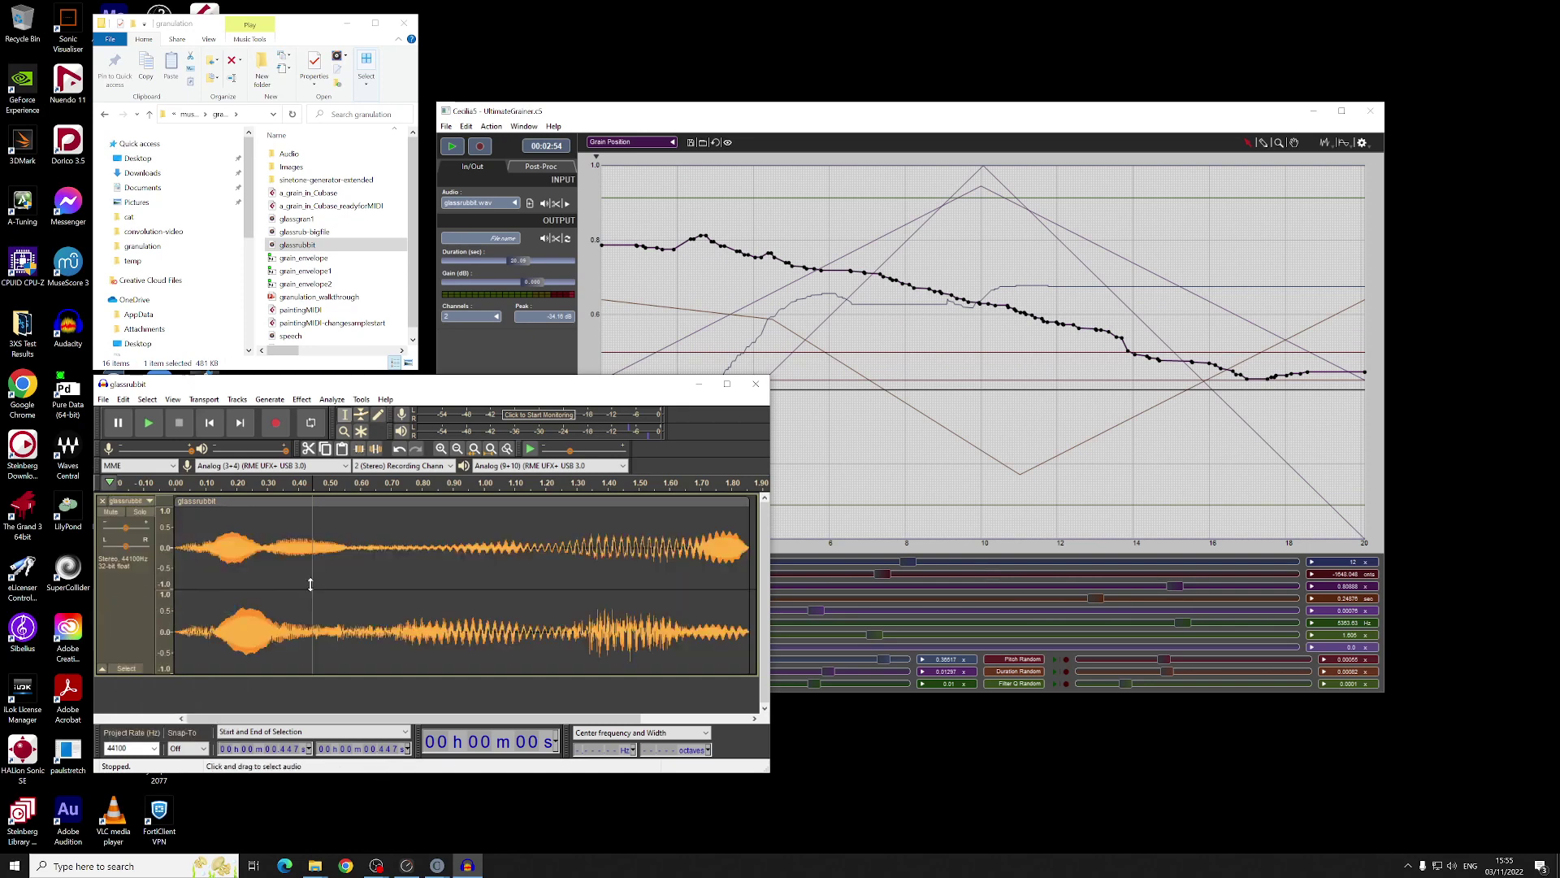
click(887, 120)
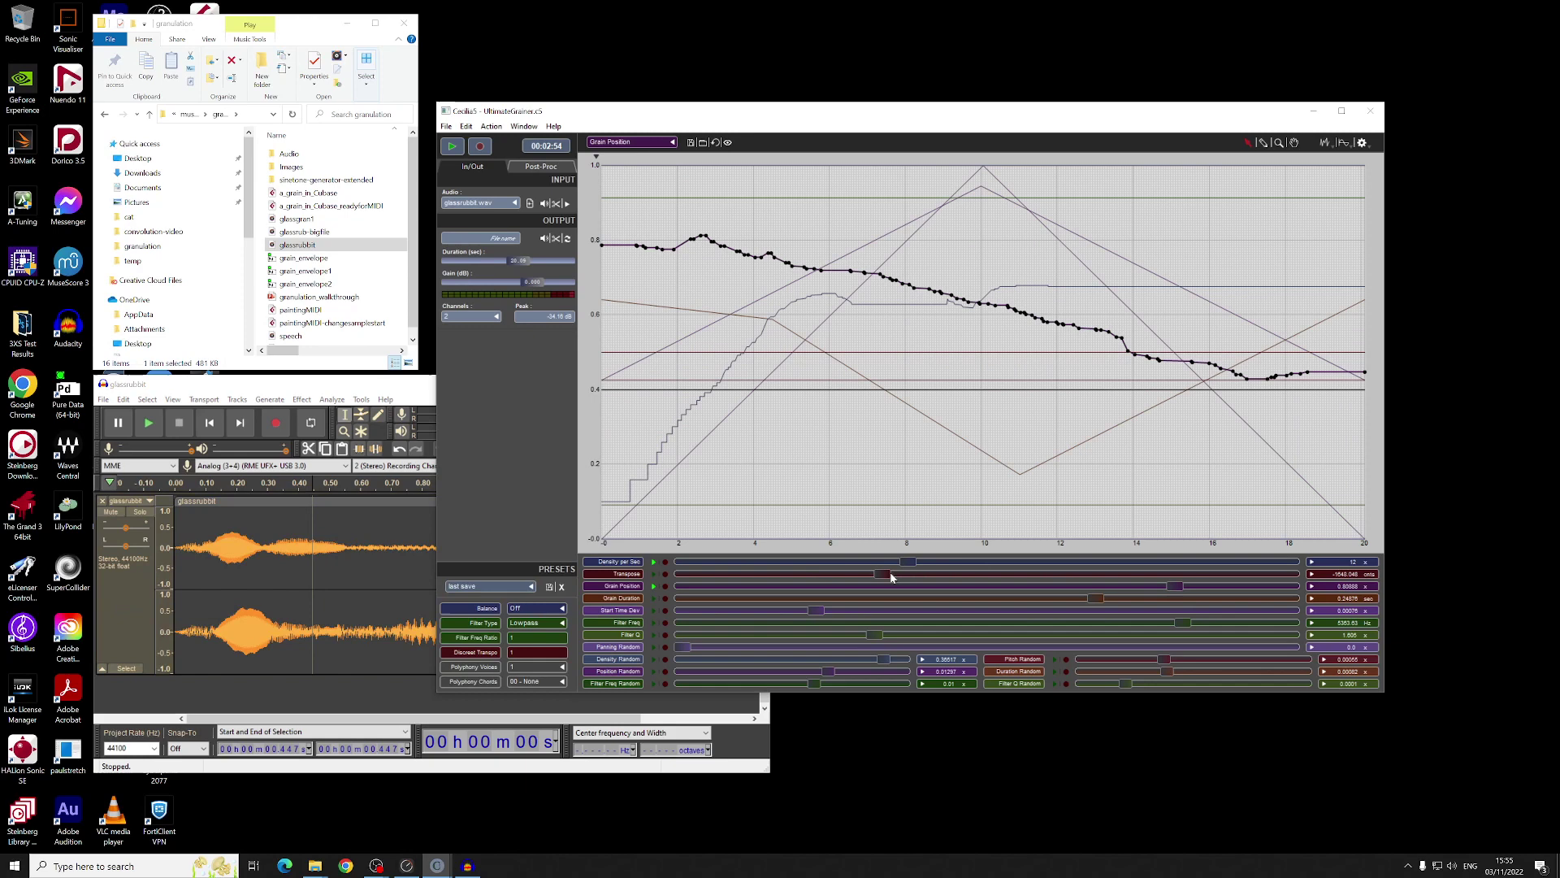
Step: Raise Transpose to about -52 cents and set Grain Duration to about 0.53 seconds
drag(890, 577, 988, 580)
scroll(1095, 597, down, 2)
drag(1022, 611, 1112, 597)
Step: Play the granulator, pull the last Grain Position point down and add a breakpoint on the final slope
click(452, 151)
drag(1364, 372, 1367, 509)
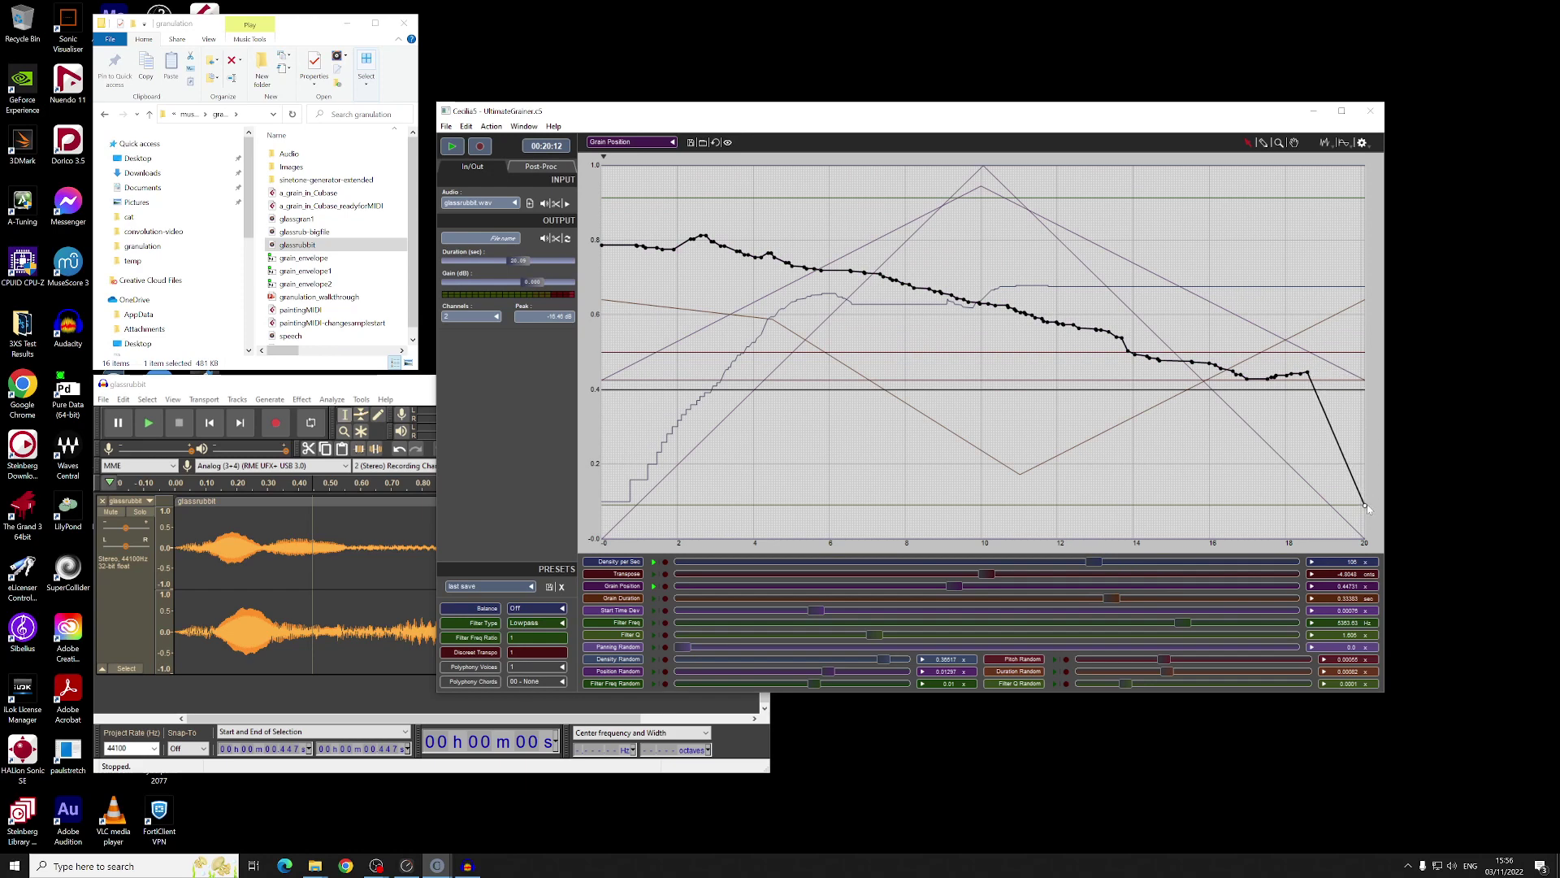
mouse_move(1306, 372)
mouse_down()
mouse_move(1295, 416)
mouse_move(1278, 379)
mouse_up()
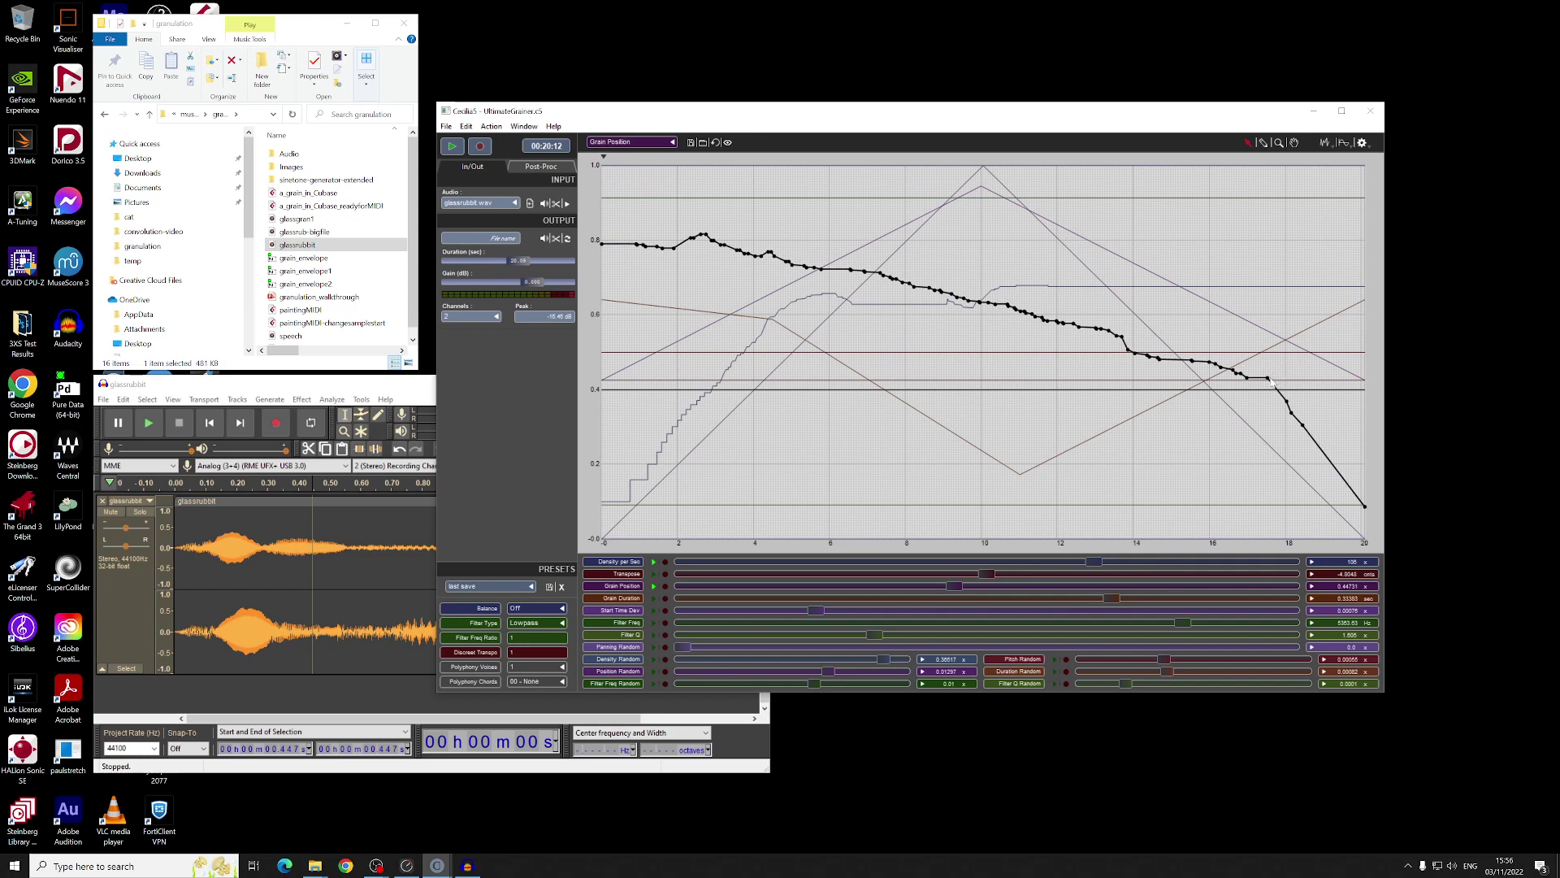
Step: Lower the drop's top point, audition a 1-second duration, then restore Duration to about 21.5 seconds
drag(1276, 379, 1273, 392)
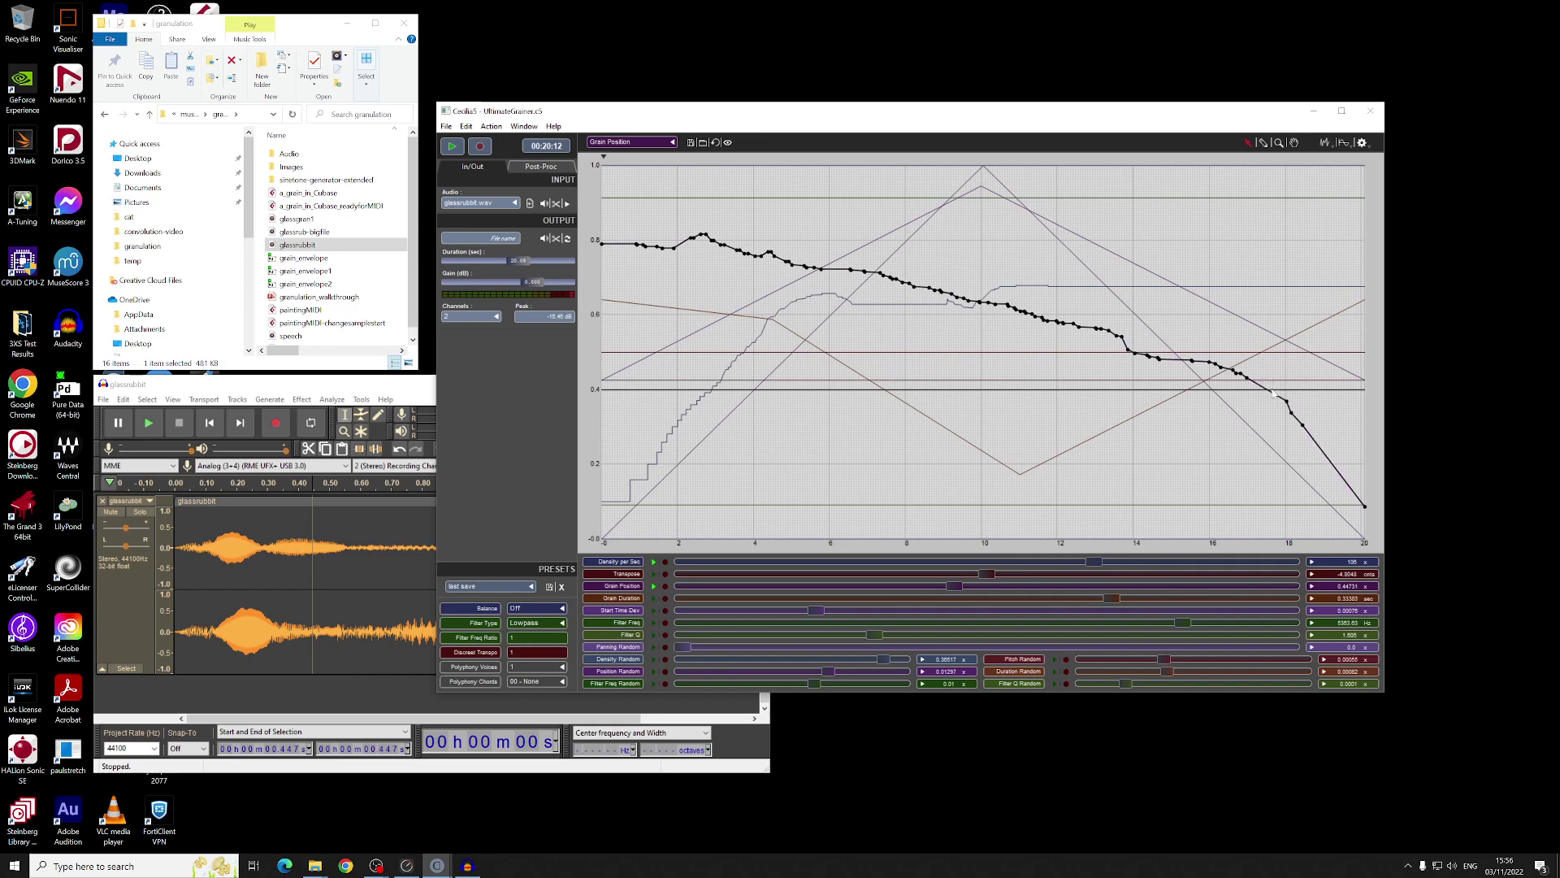
click(451, 148)
drag(519, 260, 502, 264)
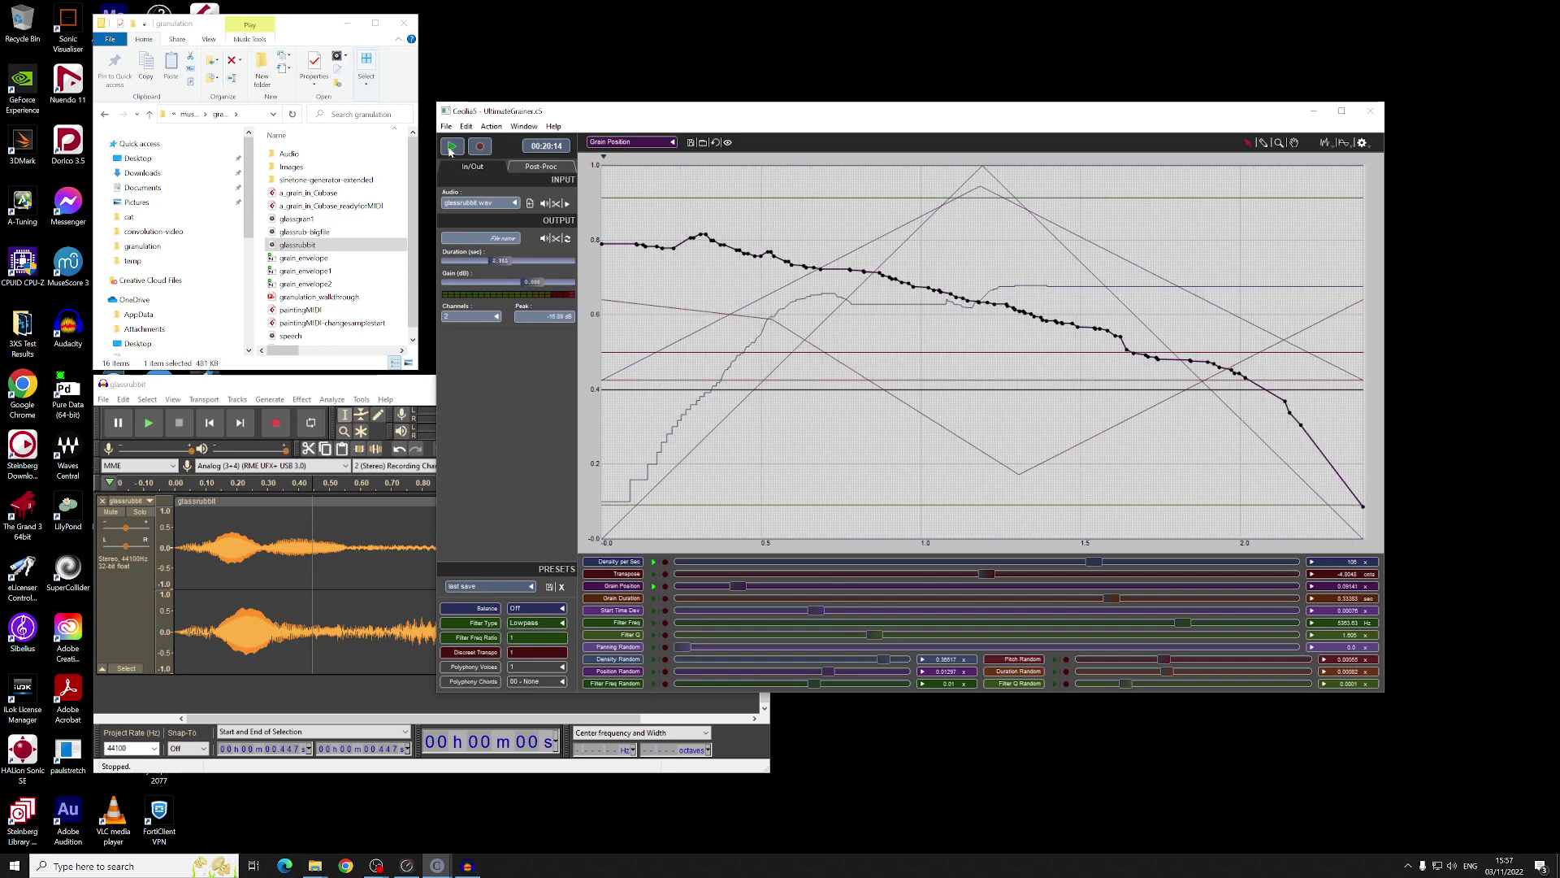
click(451, 148)
mouse_move(504, 262)
mouse_down()
mouse_move(533, 265)
mouse_move(520, 266)
mouse_up()
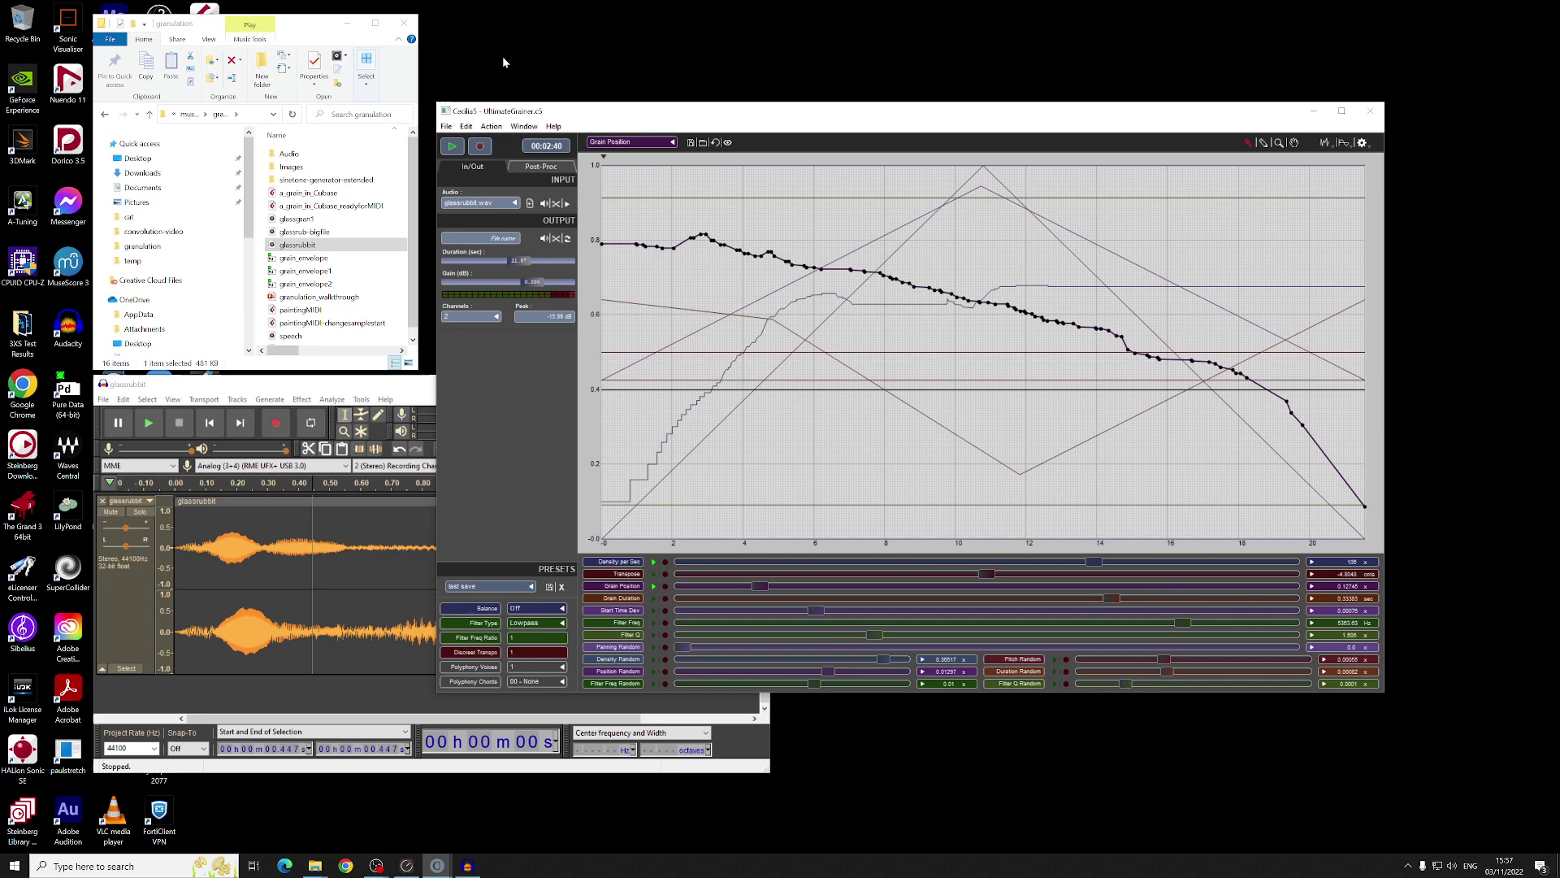
Step: Bounce the output to disk as glassgran1.wav, replacing the existing file
click(446, 127)
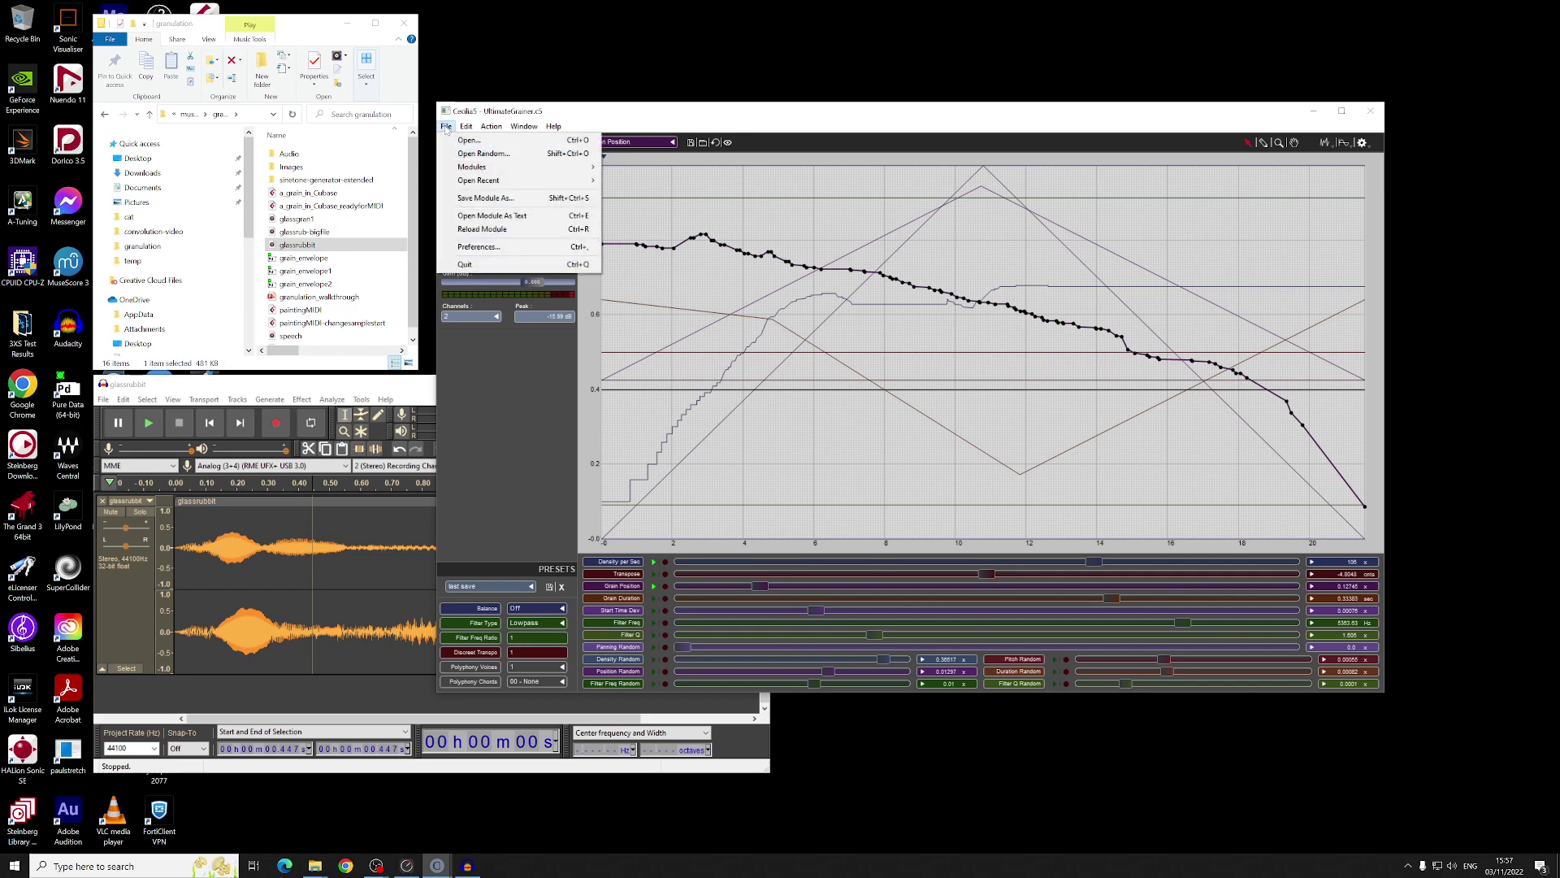
mouse_move(491, 128)
click(511, 159)
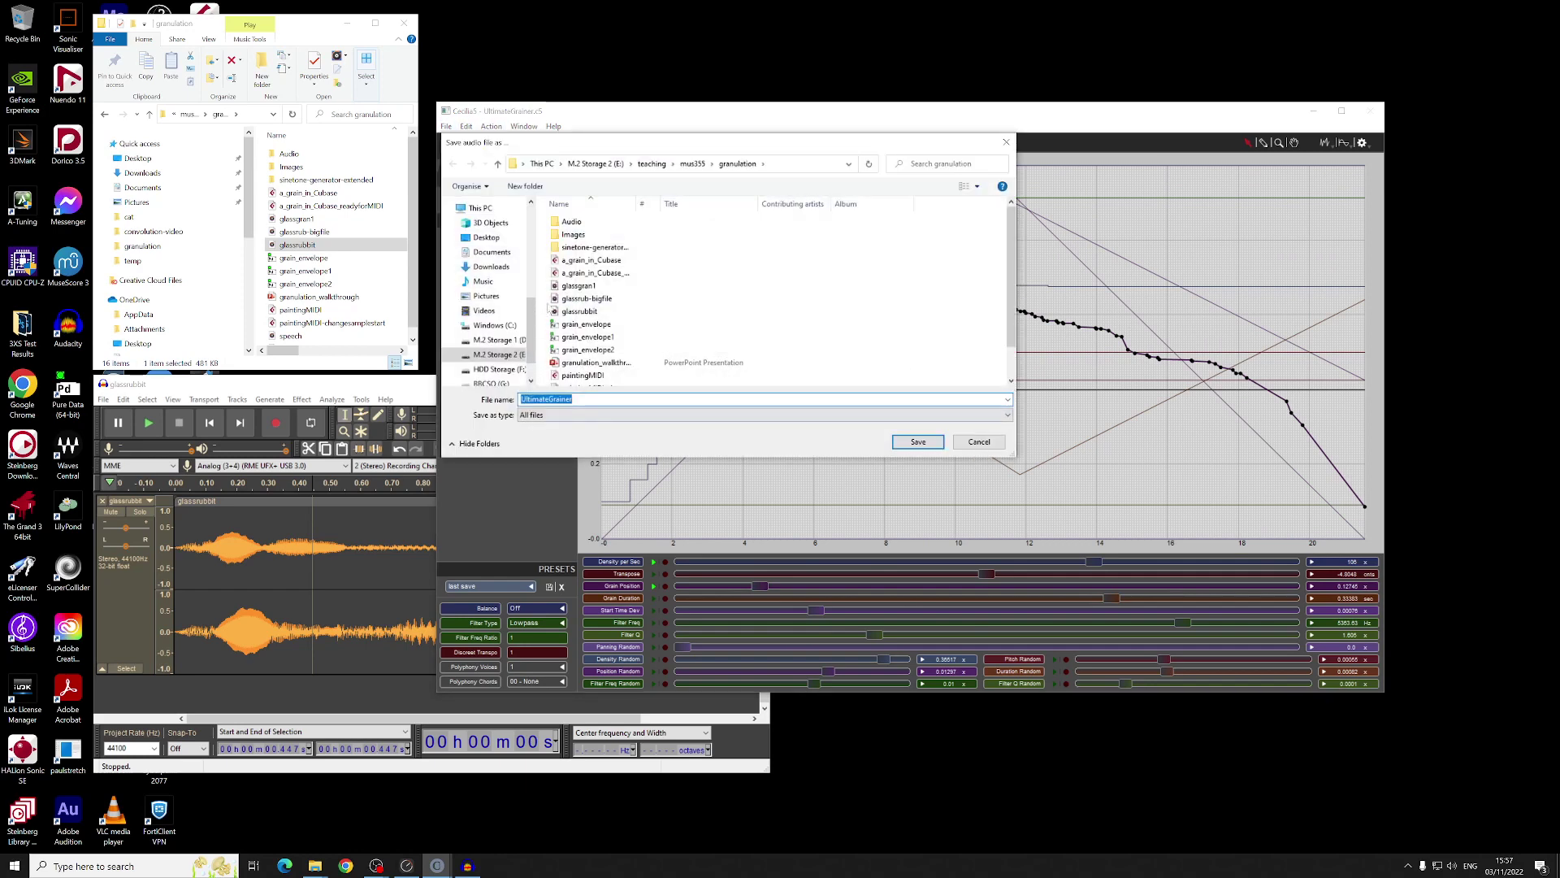
click(573, 287)
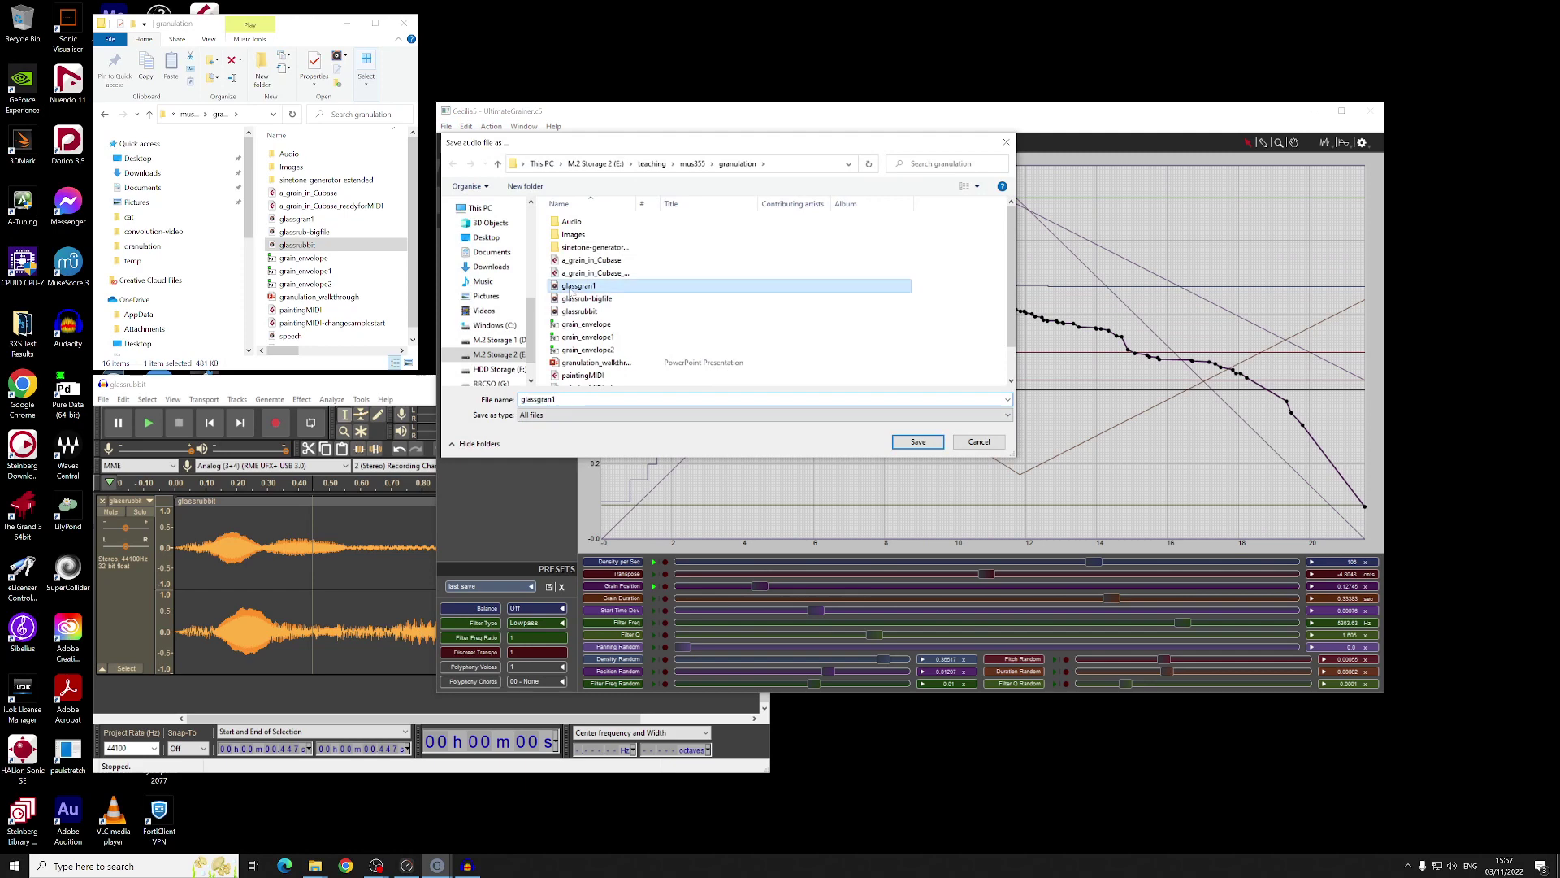
click(918, 441)
click(816, 437)
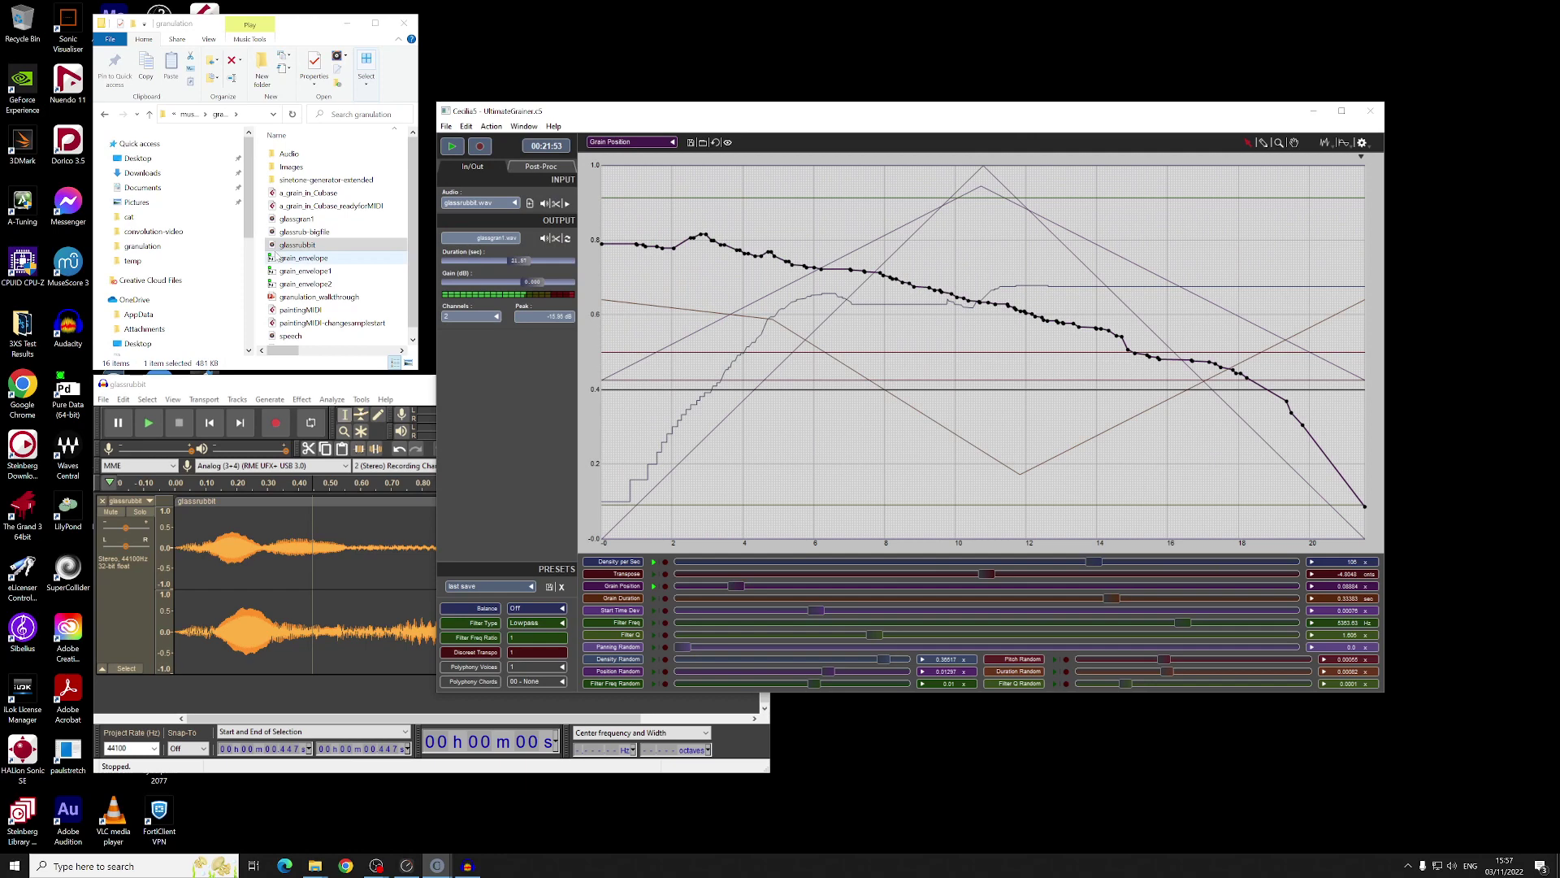
Step: Import glassgran1 into Audacity, audition it around 11.3 and 18.7 seconds, then remove the track
click(102, 503)
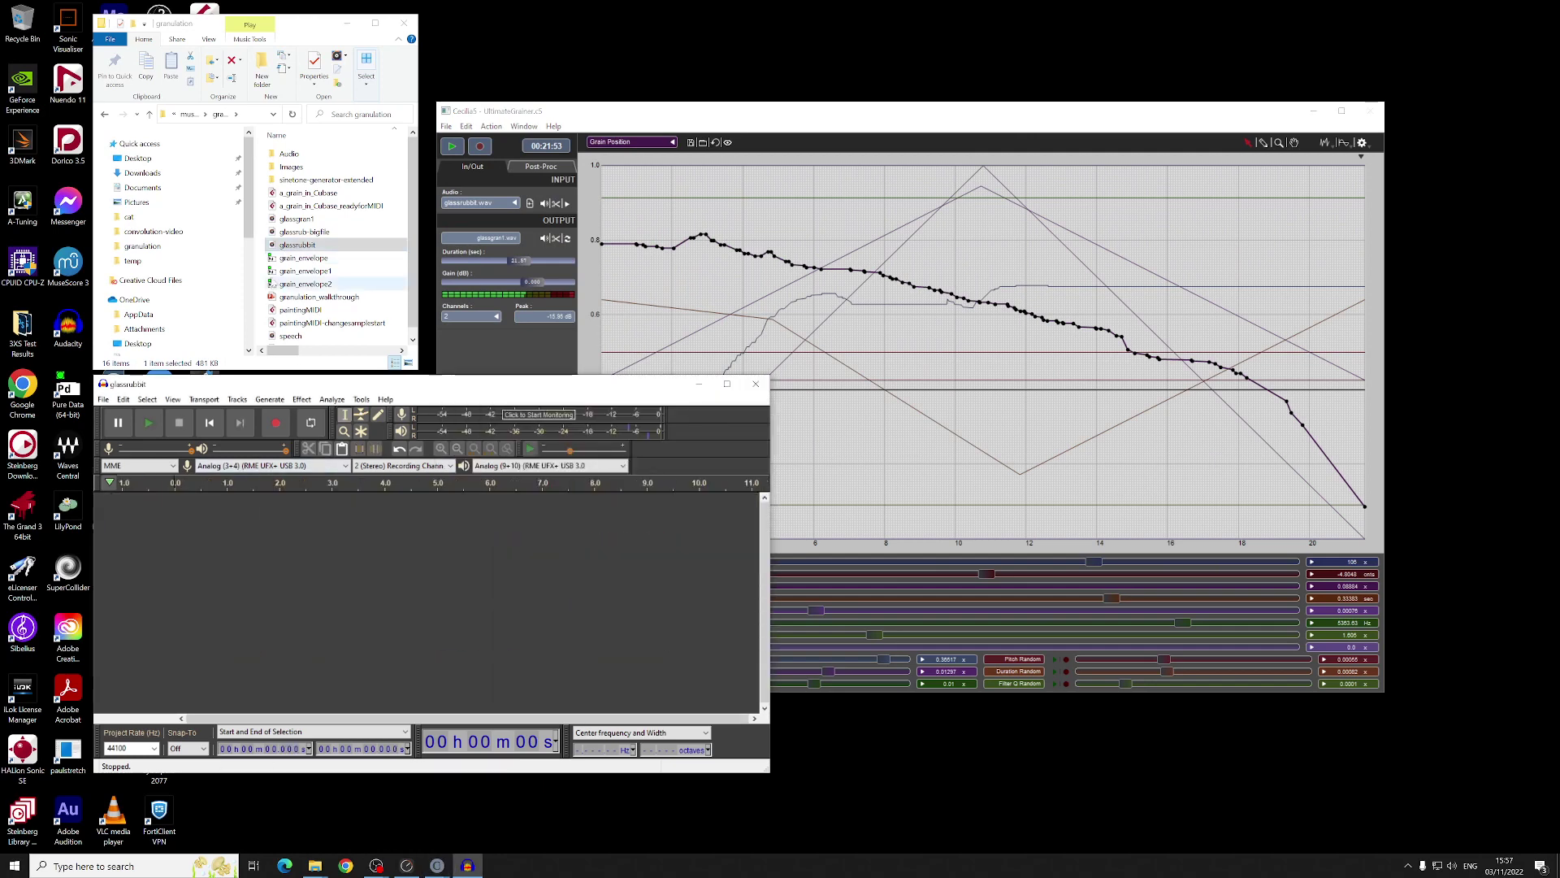
drag(297, 218, 338, 620)
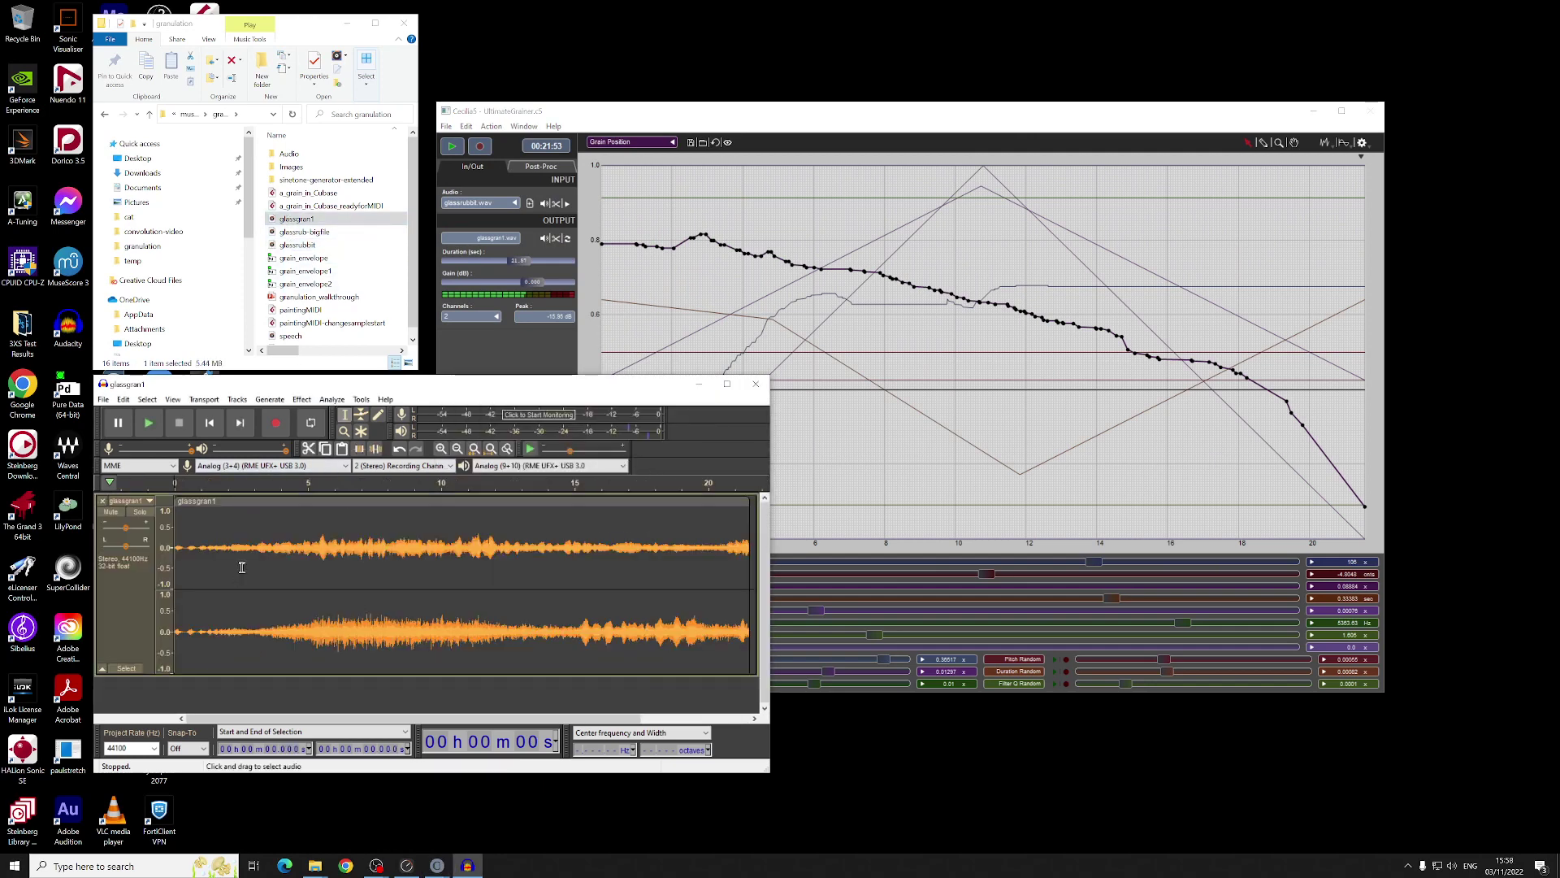
key(space)
click(477, 562)
key(space)
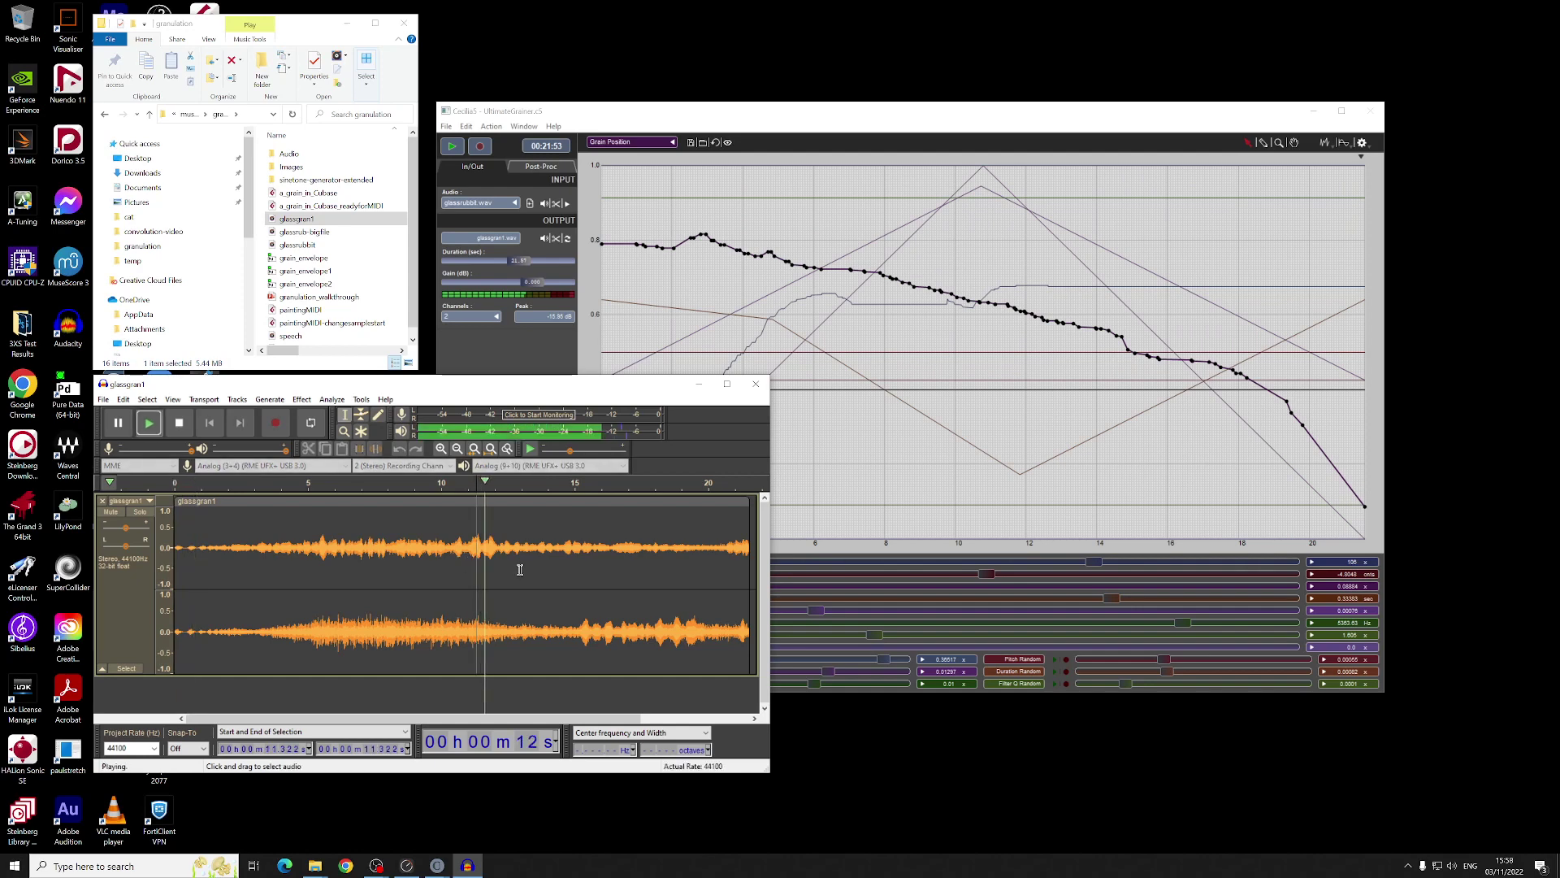
click(673, 568)
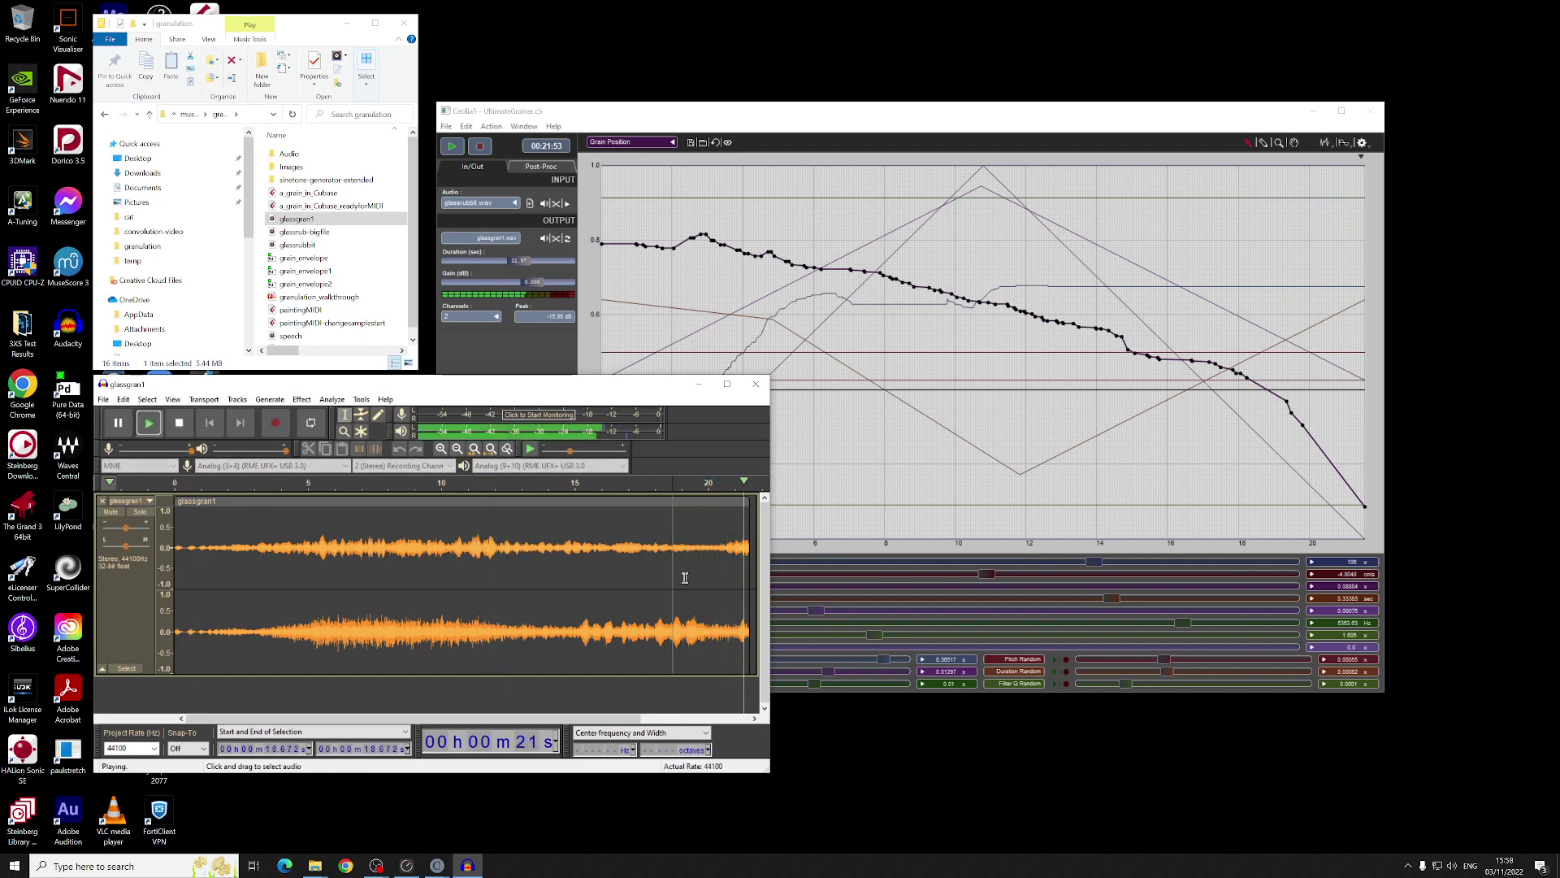
click(103, 500)
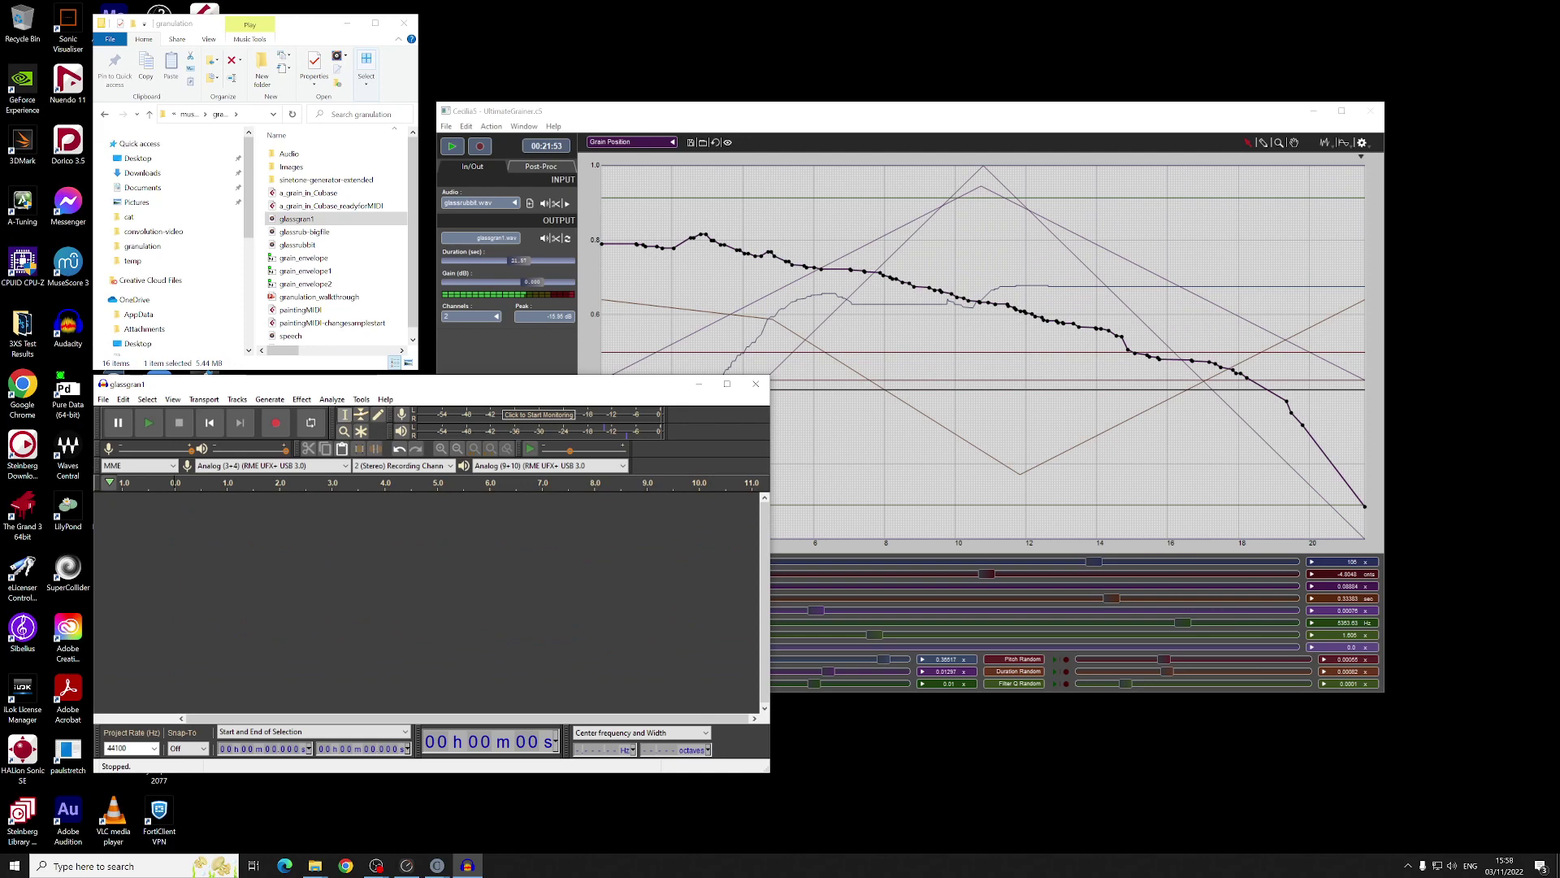
click(609, 112)
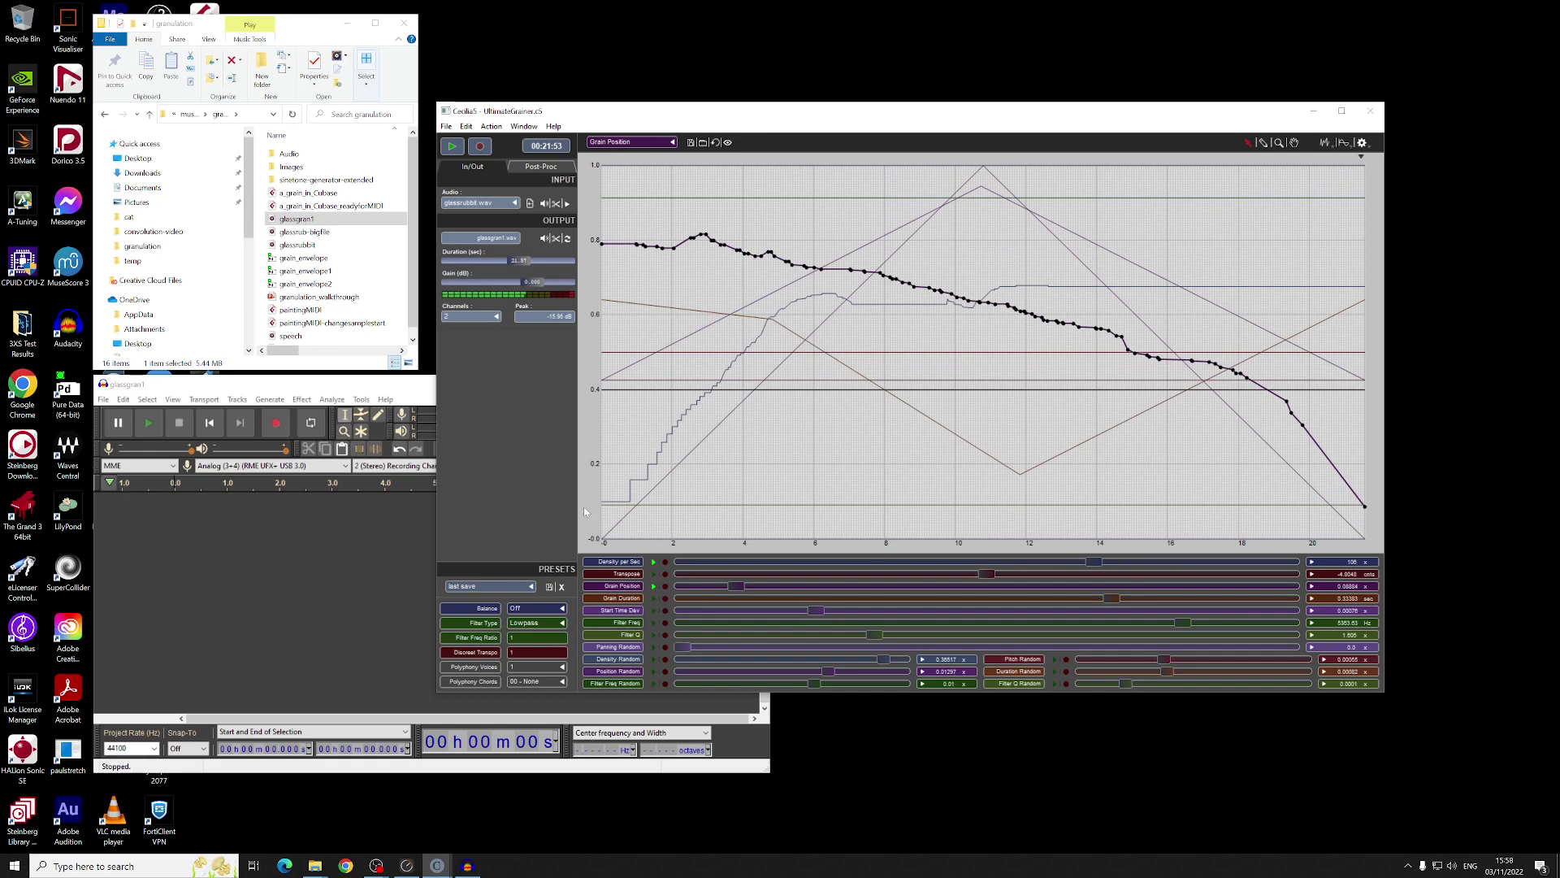